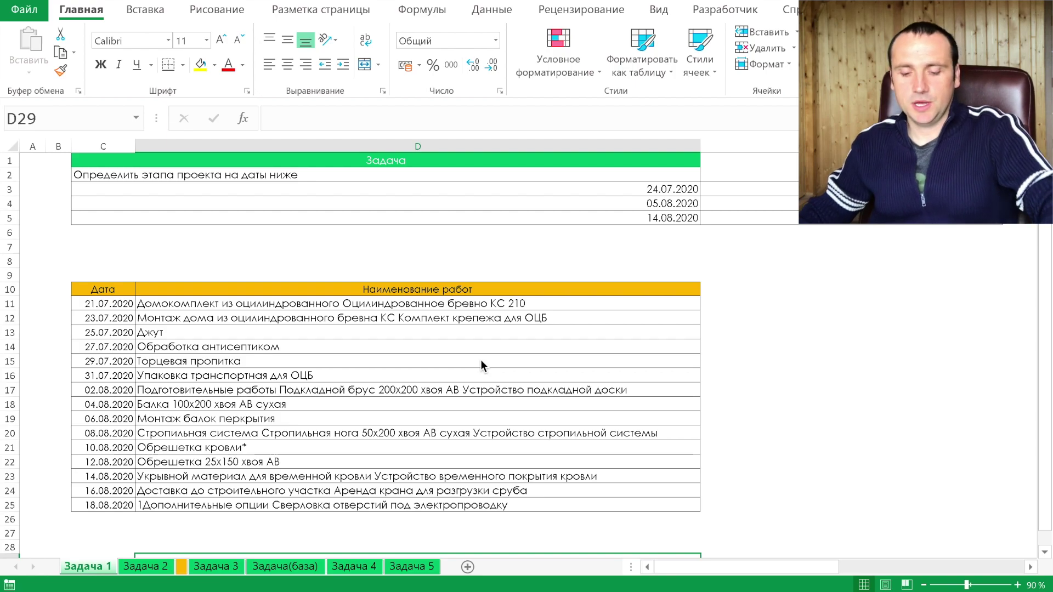
# Select E3 and look at the first date in C3.
pyautogui.press('XF86MonBrightnessUp')
pyautogui.press('XF86MonBrightnessUp')
pyautogui.press('XF86MonBrightnessUp')
pyautogui.press('XF86MonBrightnessUp')
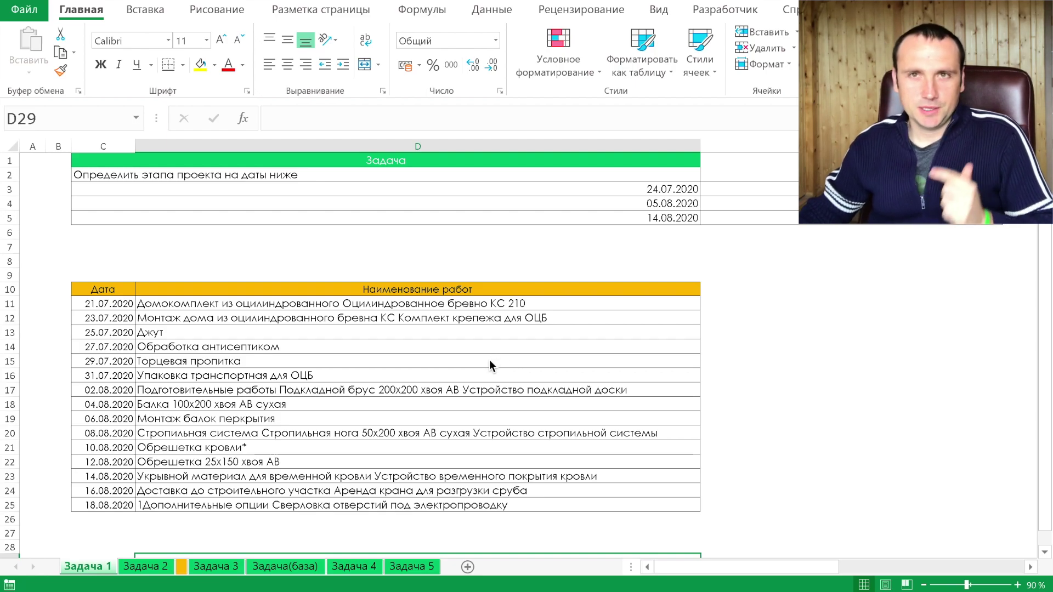
pyautogui.click(733, 188)
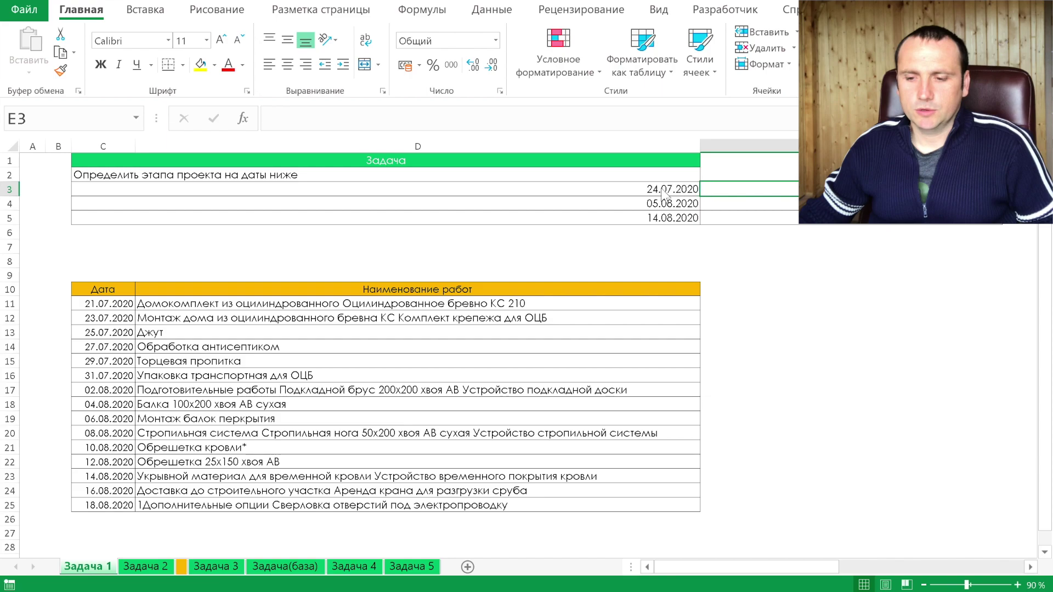
pyautogui.click(629, 190)
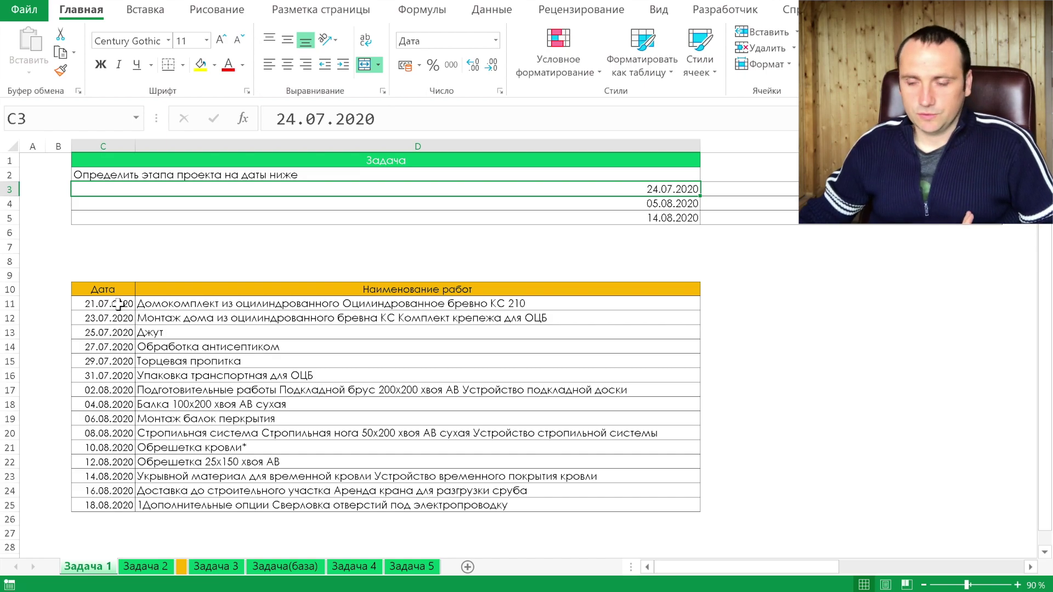
# Start =ВПР in E3 with lookup value C3 and absolute table $C$11:$D$25.
pyautogui.click(749, 189)
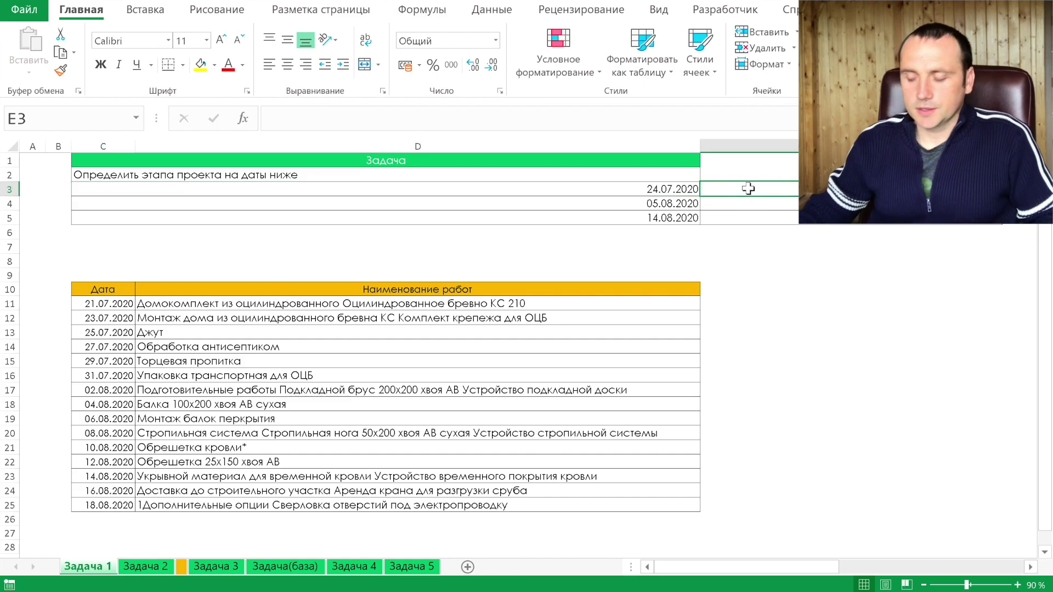
pyautogui.write('=ВПР(')
pyautogui.hotkey('ctrl', 'a')
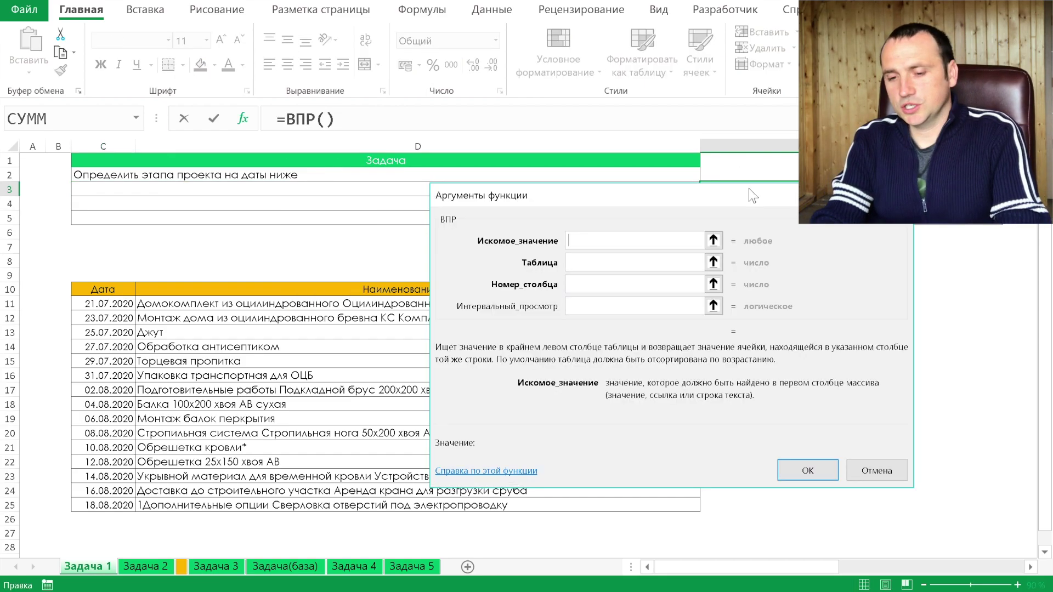
pyautogui.moveTo(607, 186); pyautogui.dragTo(704, 275)
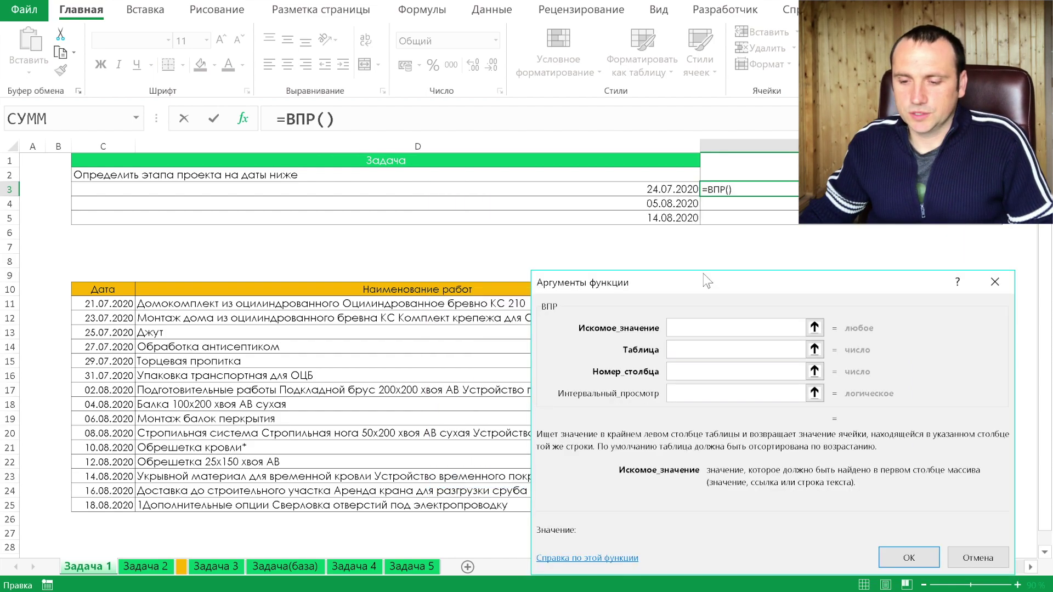
pyautogui.click(635, 190)
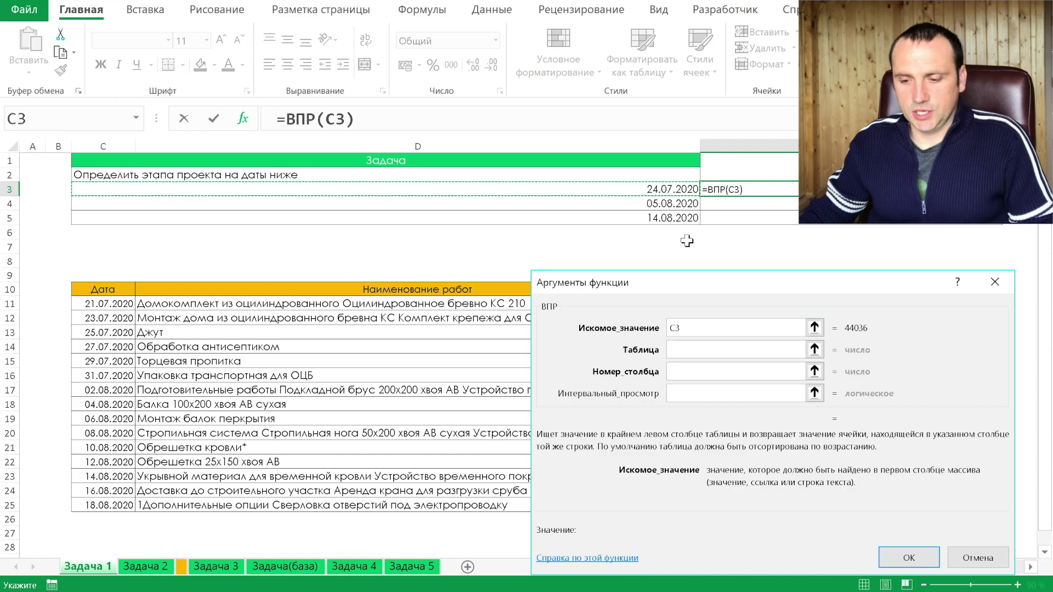
pyautogui.click(703, 349)
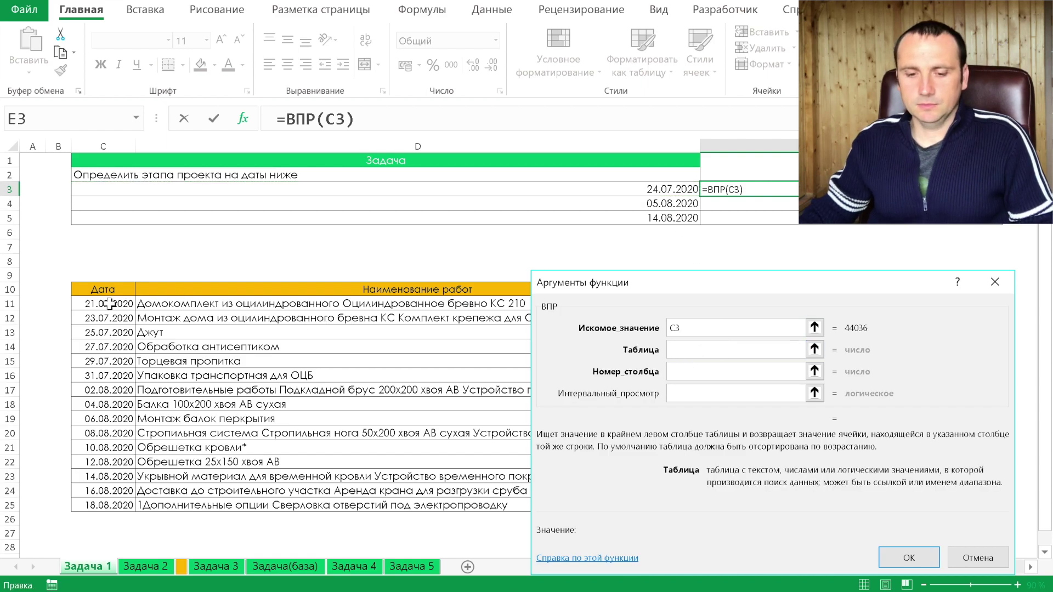
pyautogui.moveTo(110, 303); pyautogui.dragTo(509, 501)
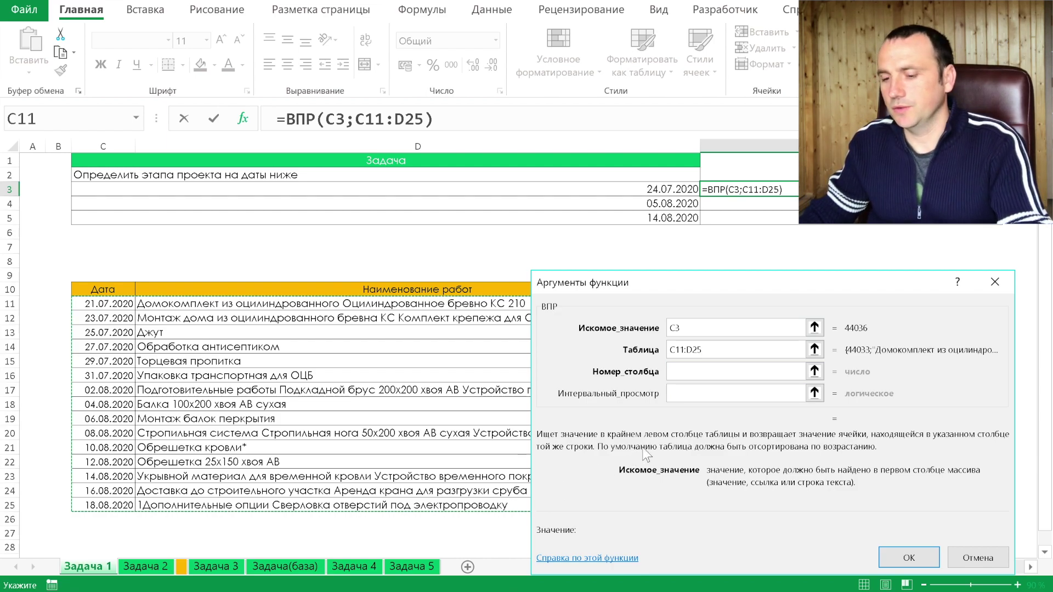
pyautogui.press('F4')
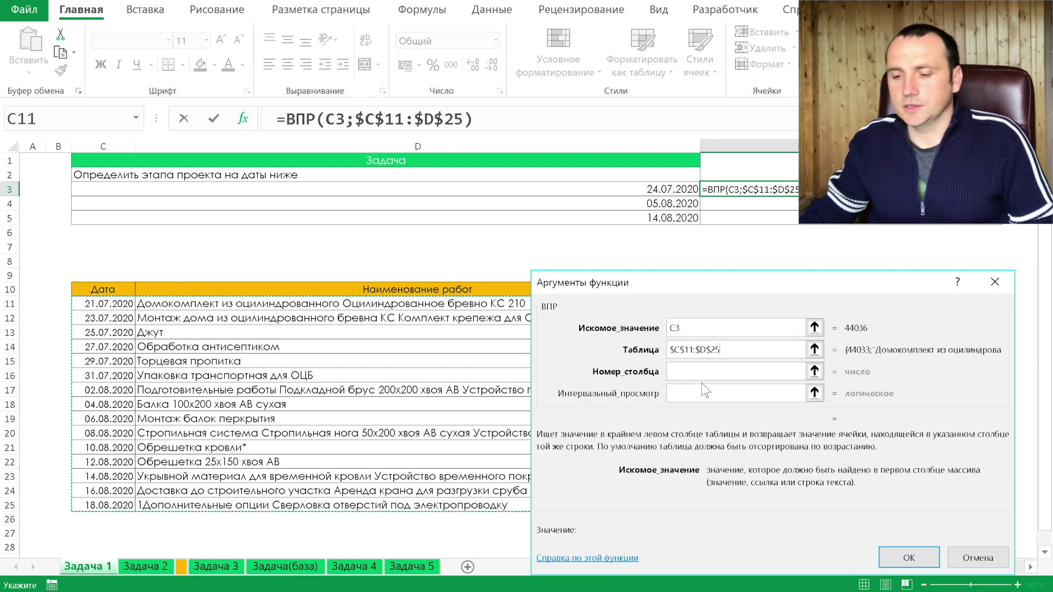
# Complete the lookup with column 2 and range lookup 1, then fill it to E5.
pyautogui.click(696, 370)
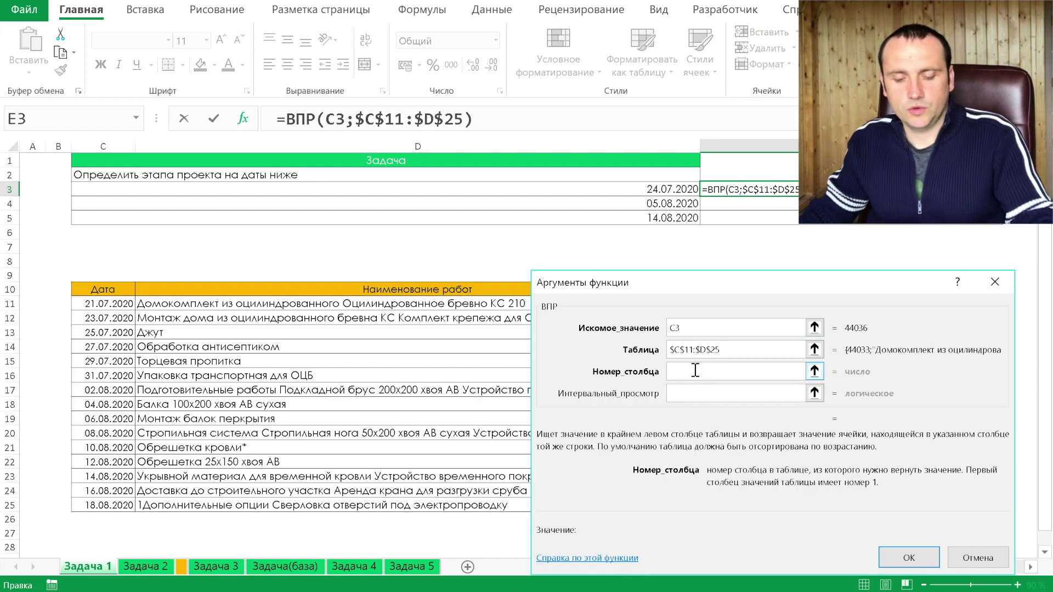
pyautogui.write('2')
pyautogui.click(697, 395)
pyautogui.write('1')
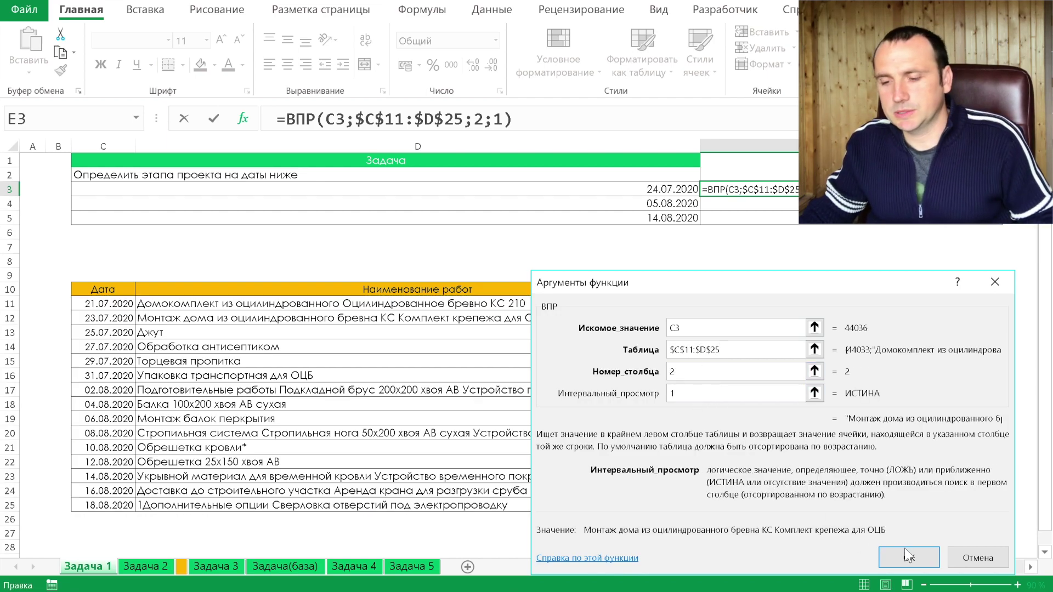
pyautogui.click(909, 558)
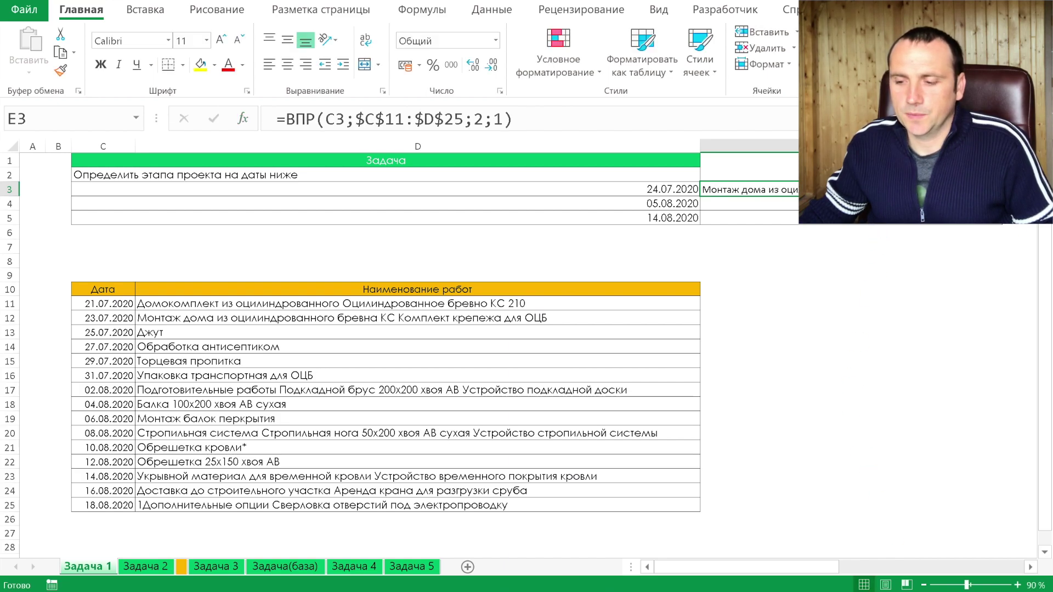
pyautogui.moveTo(1002, 196); pyautogui.dragTo(882, 222)
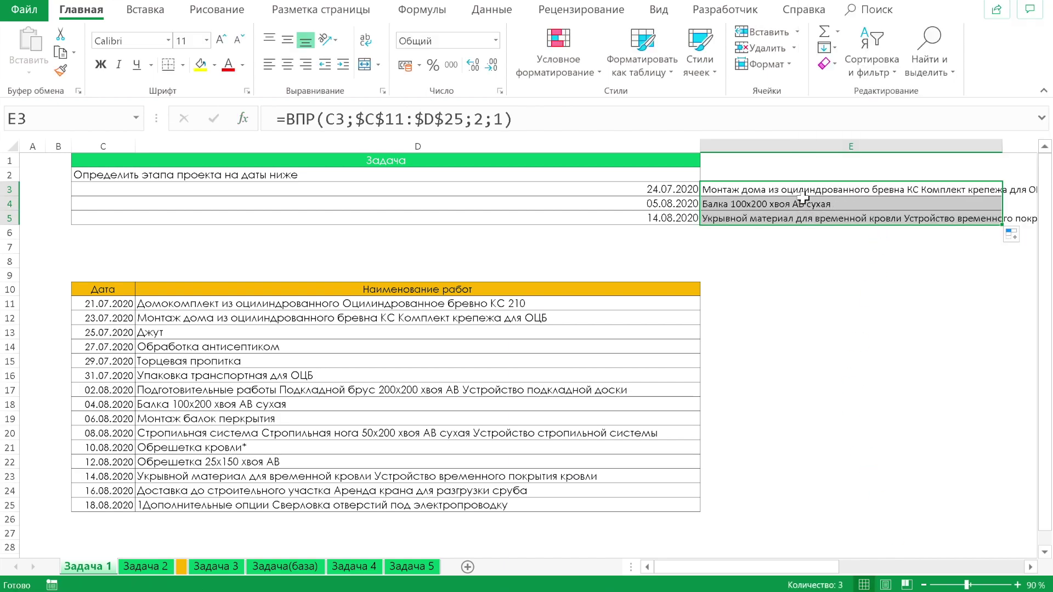
pyautogui.click(785, 203)
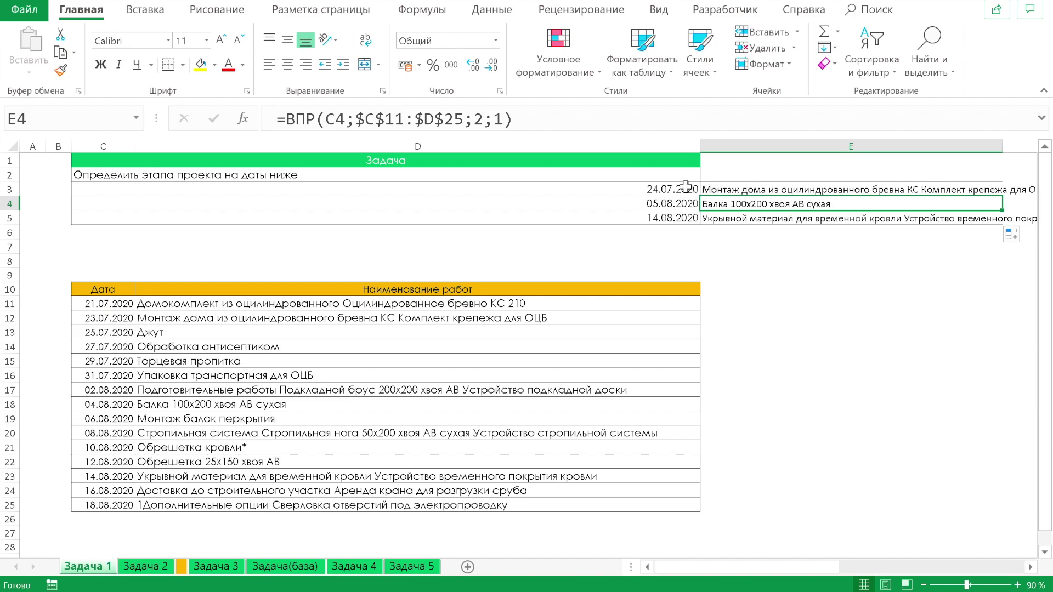
# Check the date 23.07.2020 in C12, then switch to the Задача 2 sheet.
pyautogui.click(105, 318)
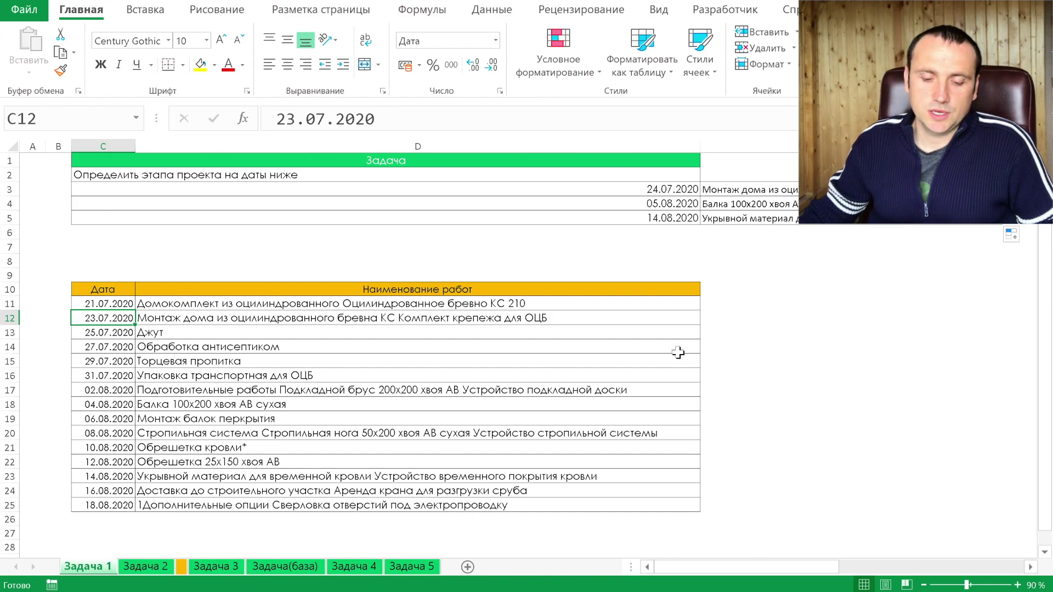
pyautogui.click(158, 560)
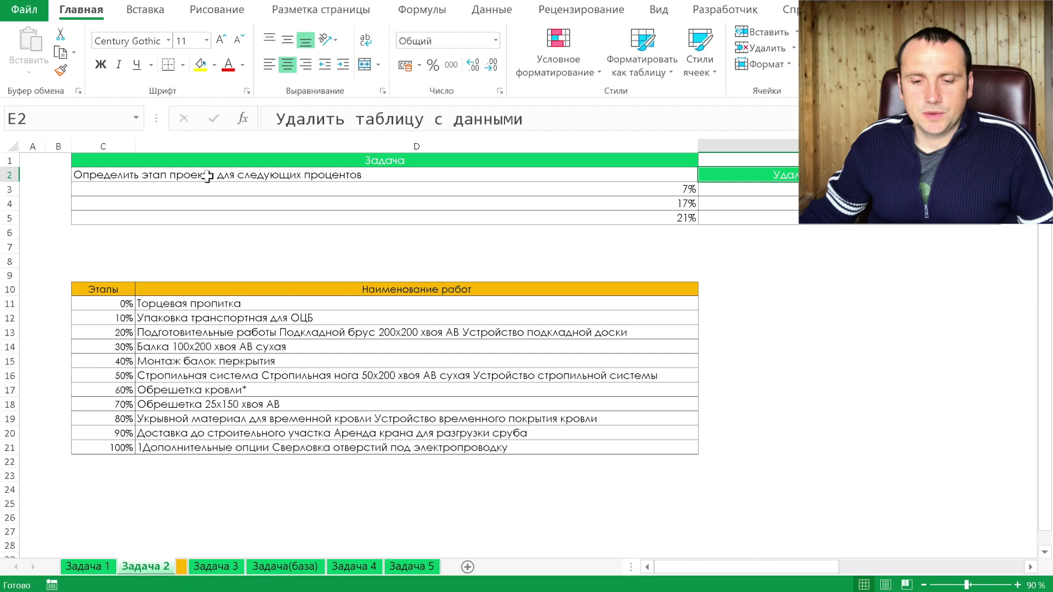
# Enter =ВПР(C3;$C$11:$D$21;2;1) in E3 to get the stage for 7%.
pyautogui.click(430, 191)
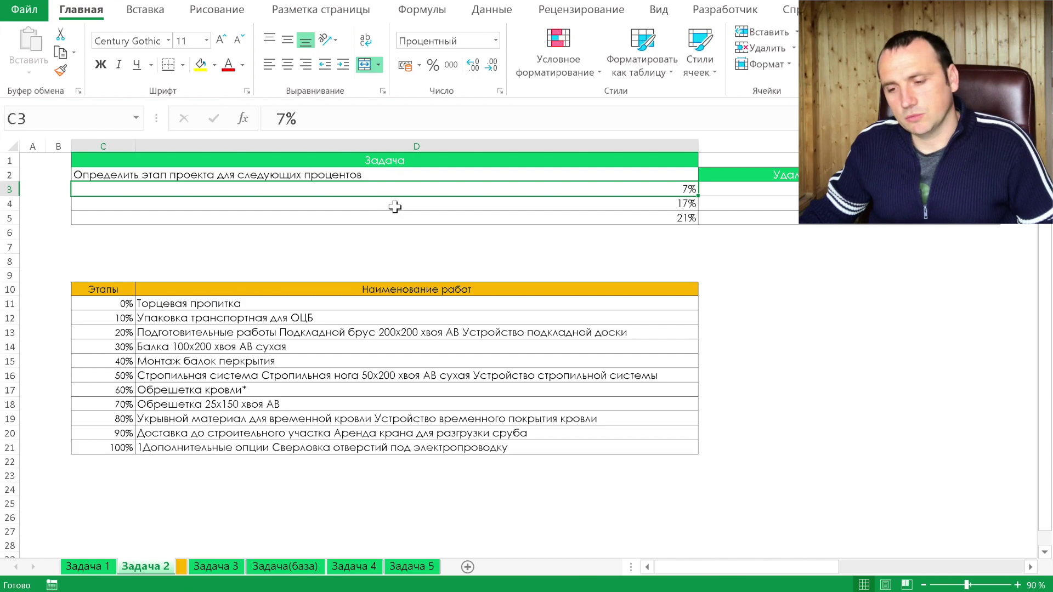
pyautogui.click(768, 188)
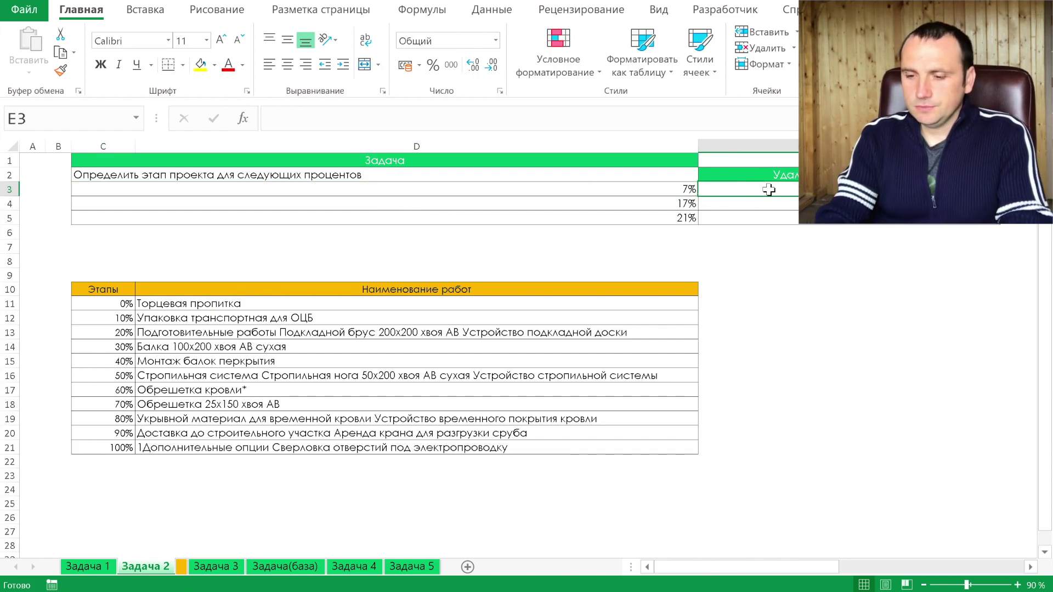
pyautogui.write('=впр(')
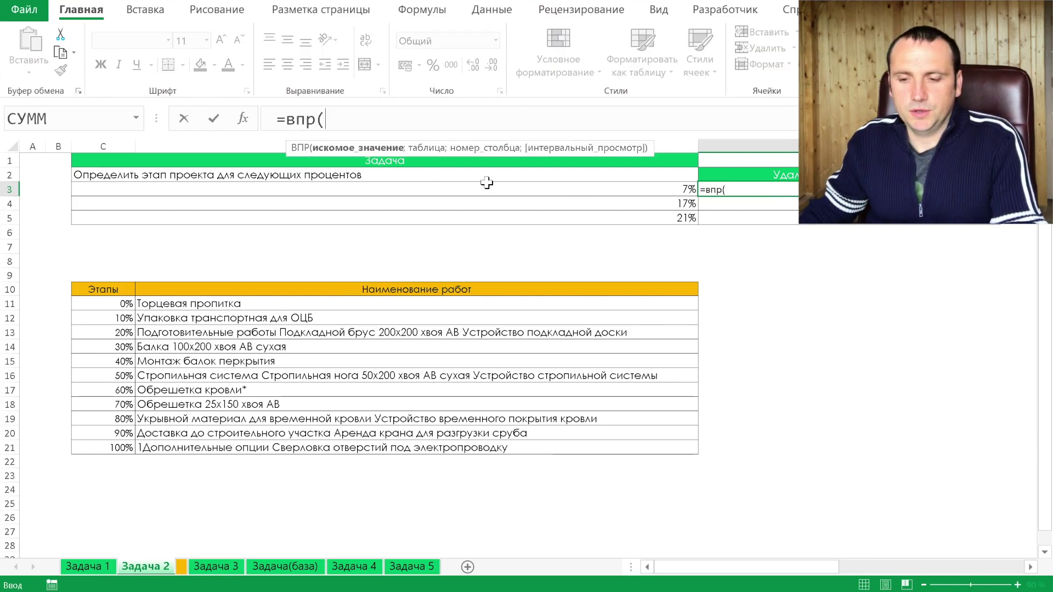
pyautogui.click(525, 187)
pyautogui.write(';')
pyautogui.click(130, 304)
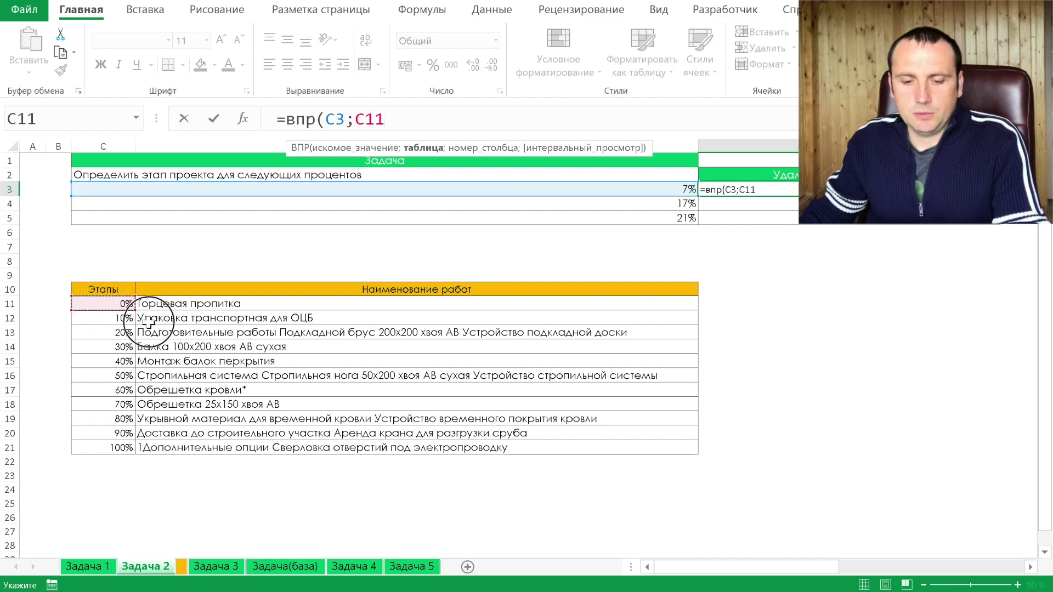
pyautogui.moveTo(139, 318); pyautogui.dragTo(349, 449)
pyautogui.press('F4')
pyautogui.write(';')
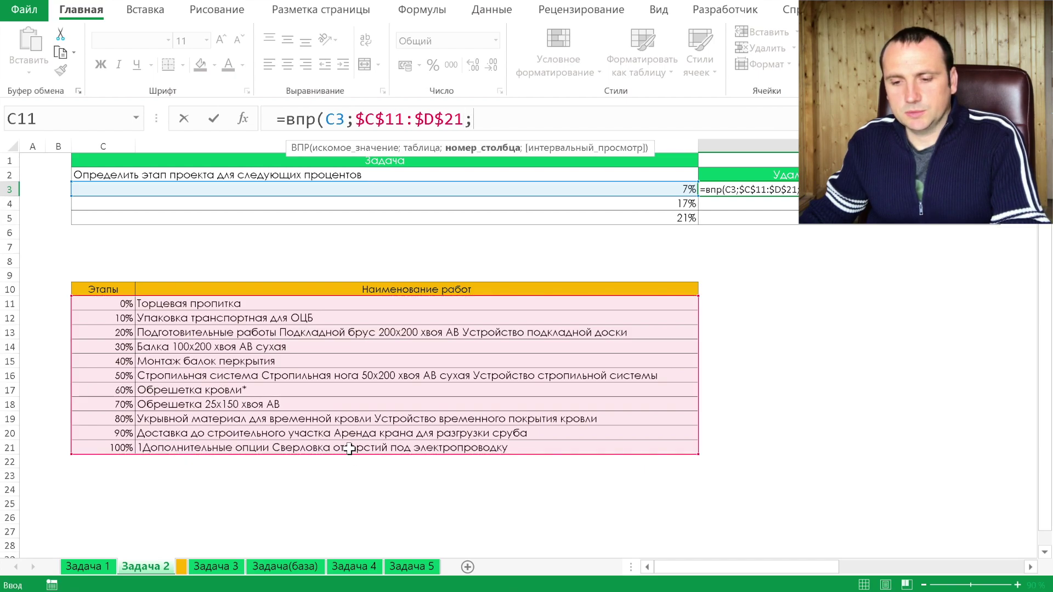
pyautogui.write('2;1')
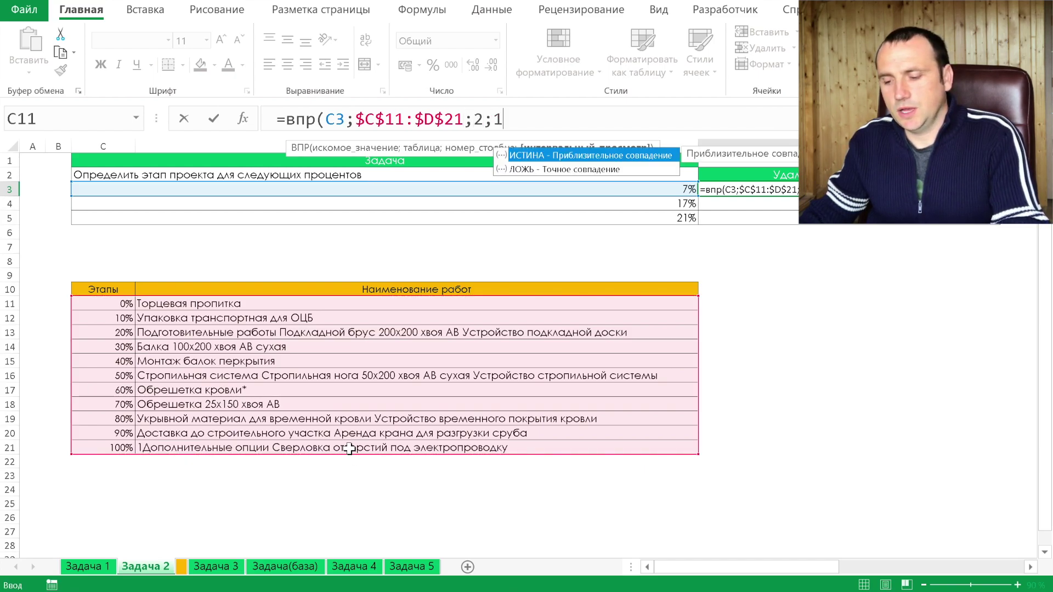
pyautogui.press('Return')
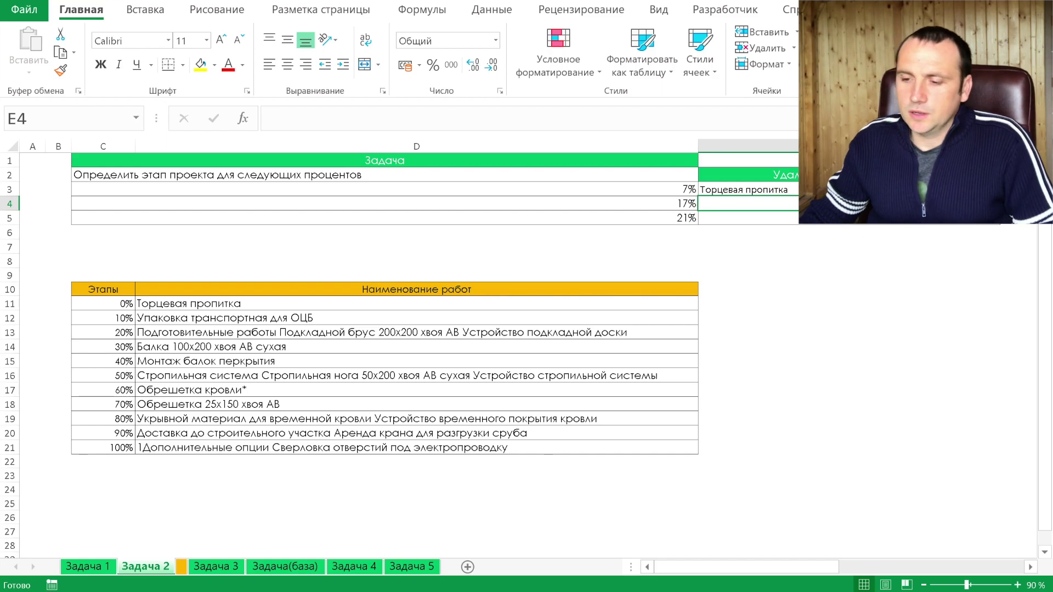
# Copy the E3 stage formula down to E4 and E5.
pyautogui.press('Up')
pyautogui.moveTo(998, 195); pyautogui.dragTo(938, 225)
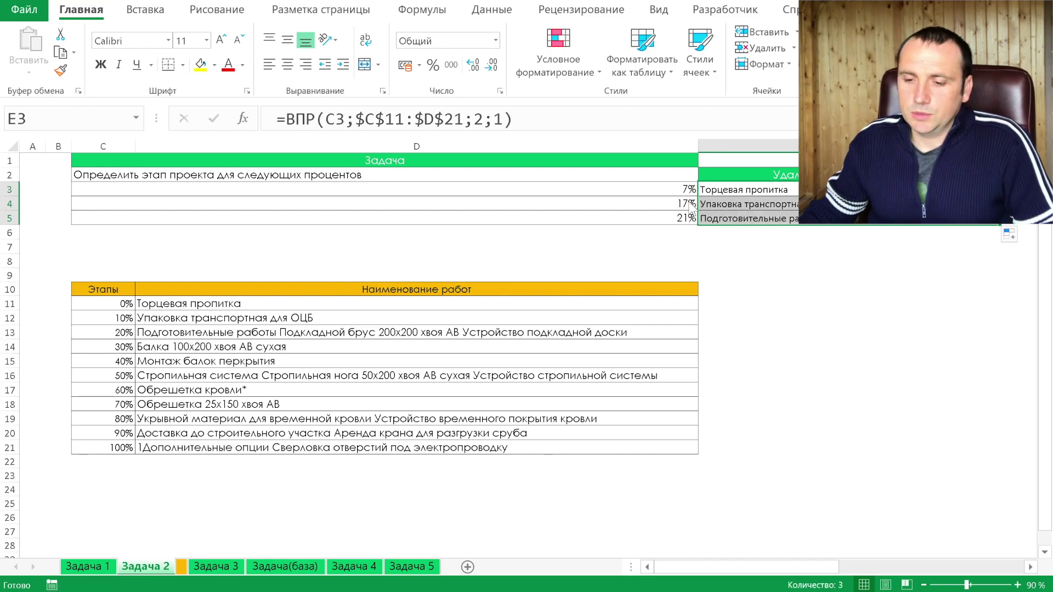
pyautogui.press('Down')
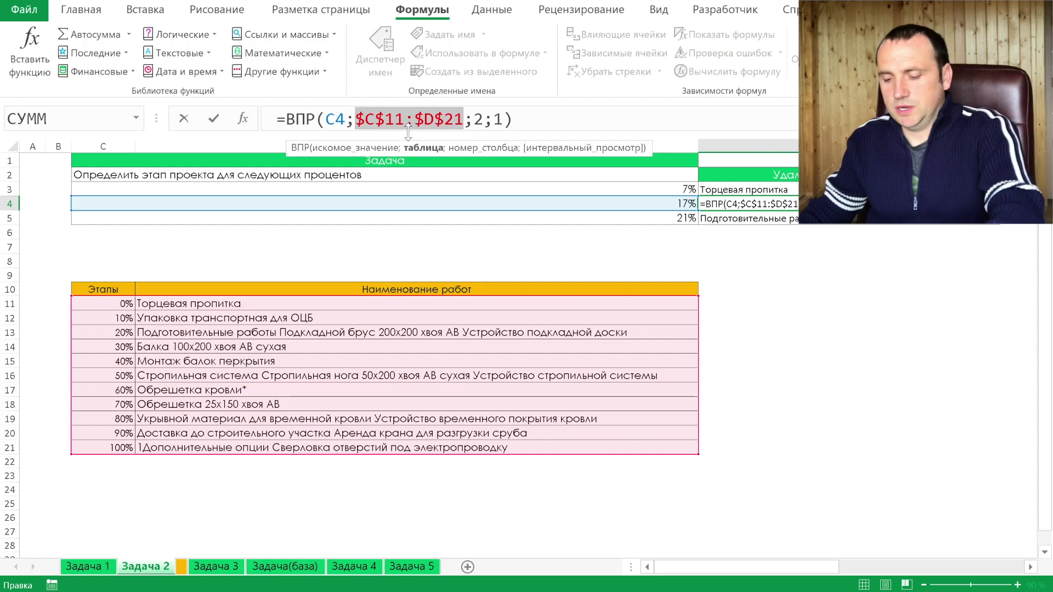
# Evaluate E4's table reference with F9, then fill the stage formula down to E5.
pyautogui.press('F9')
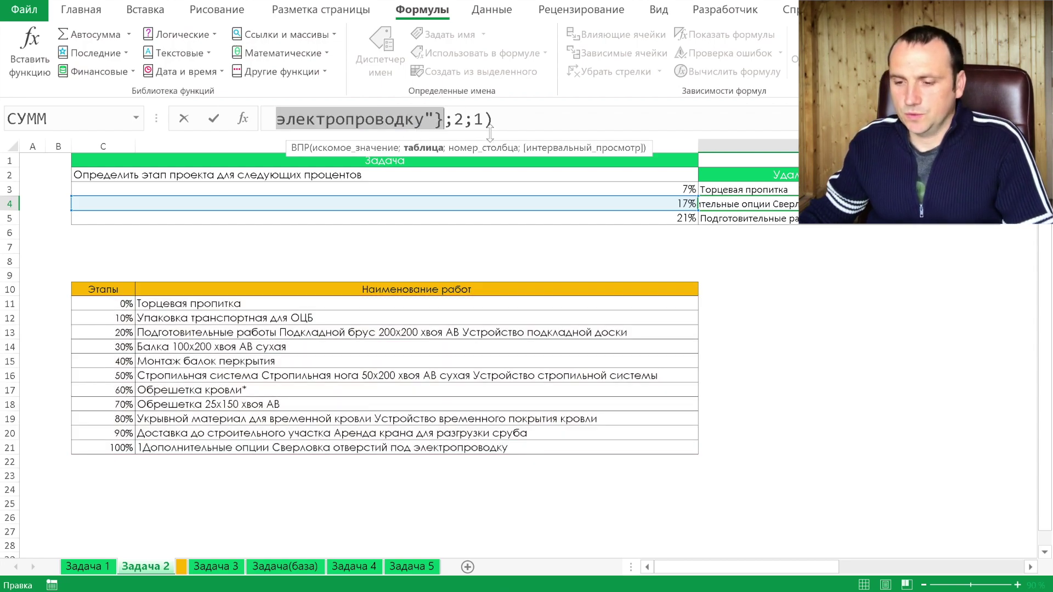
pyautogui.press('Return')
pyautogui.press('Up')
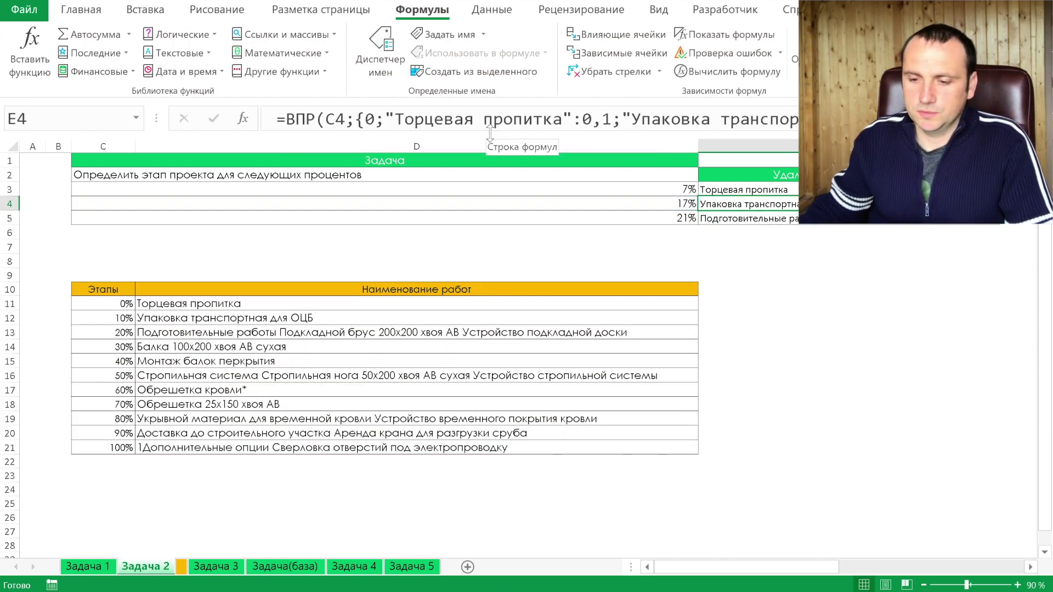
pyautogui.moveTo(855, 211)
pyautogui.mouseDown()
pyautogui.moveTo(856, 175)
pyautogui.moveTo(856, 192)
pyautogui.mouseUp()
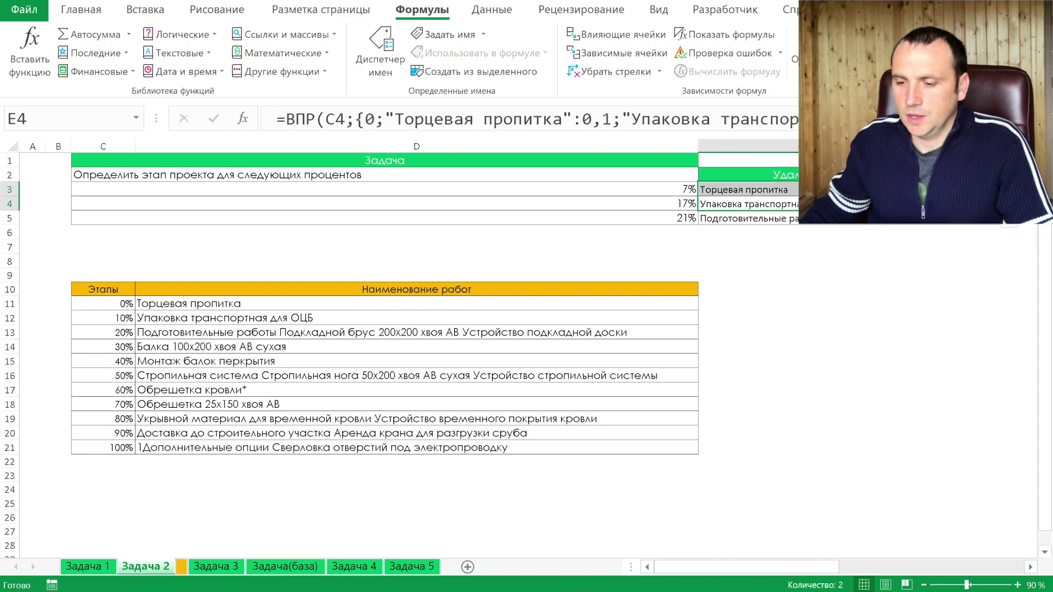
pyautogui.moveTo(1002, 211); pyautogui.dragTo(1002, 225)
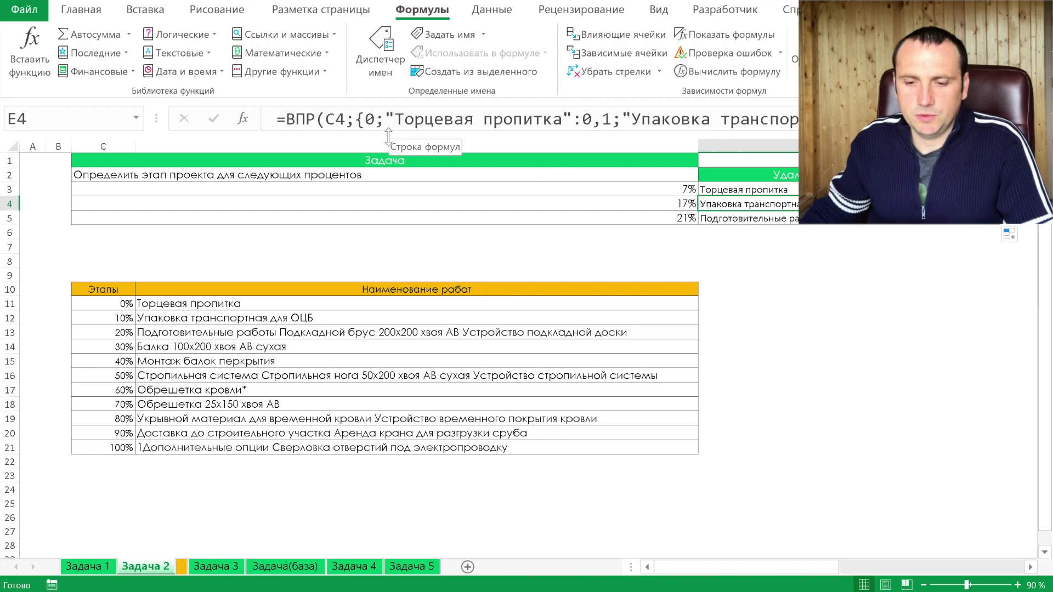
# Enlarge the formula bar to review E4's formula, then go to the keyword-comment sheet.
pyautogui.moveTo(388, 136); pyautogui.dragTo(409, 222)
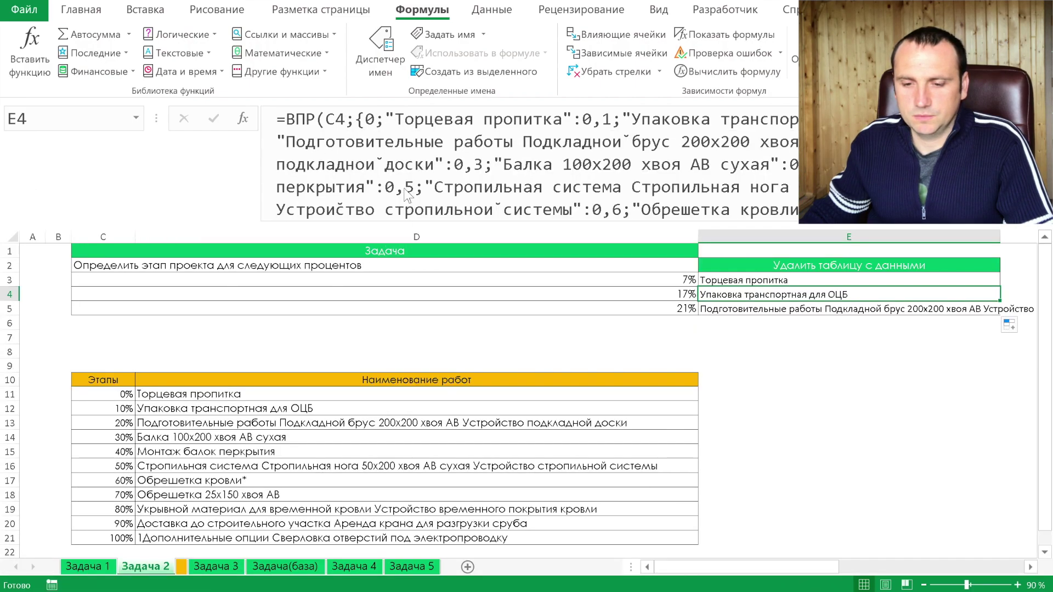
pyautogui.click(391, 120)
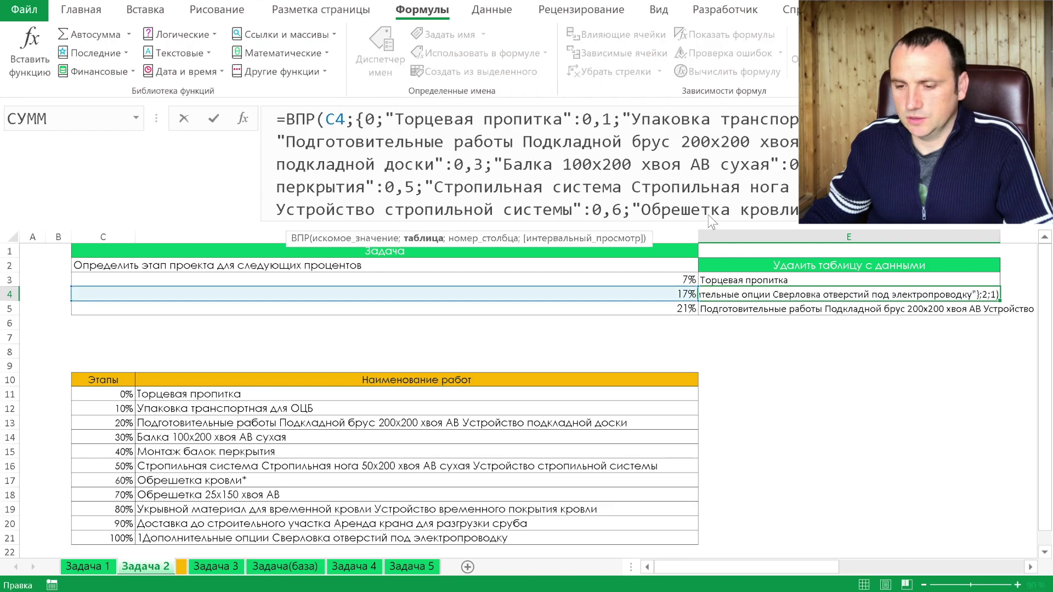
pyautogui.moveTo(684, 213); pyautogui.dragTo(586, 215)
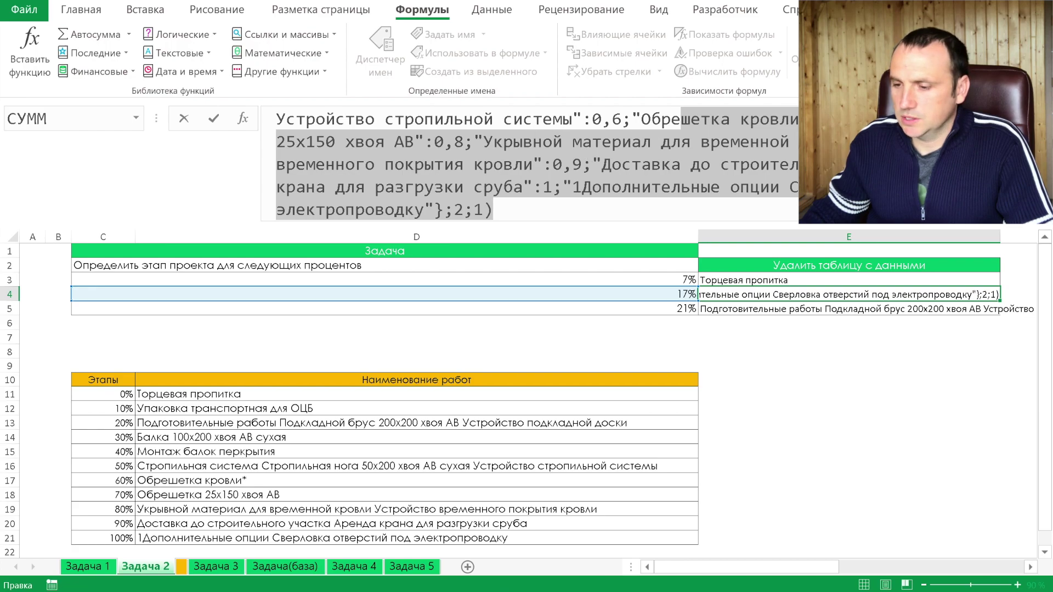
pyautogui.scroll(3, 538, 164)
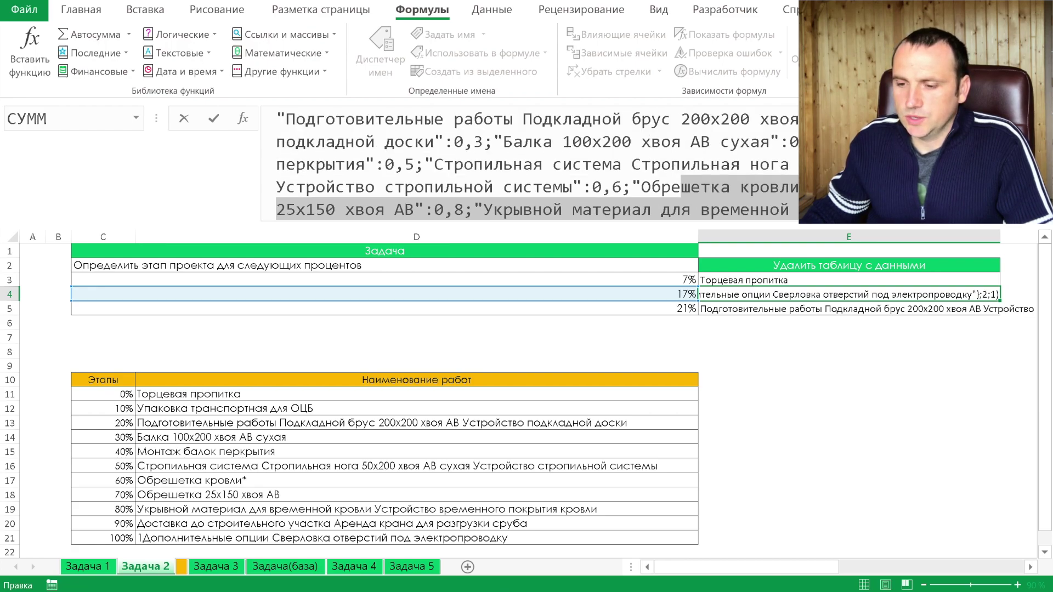
pyautogui.scroll(1, 538, 165)
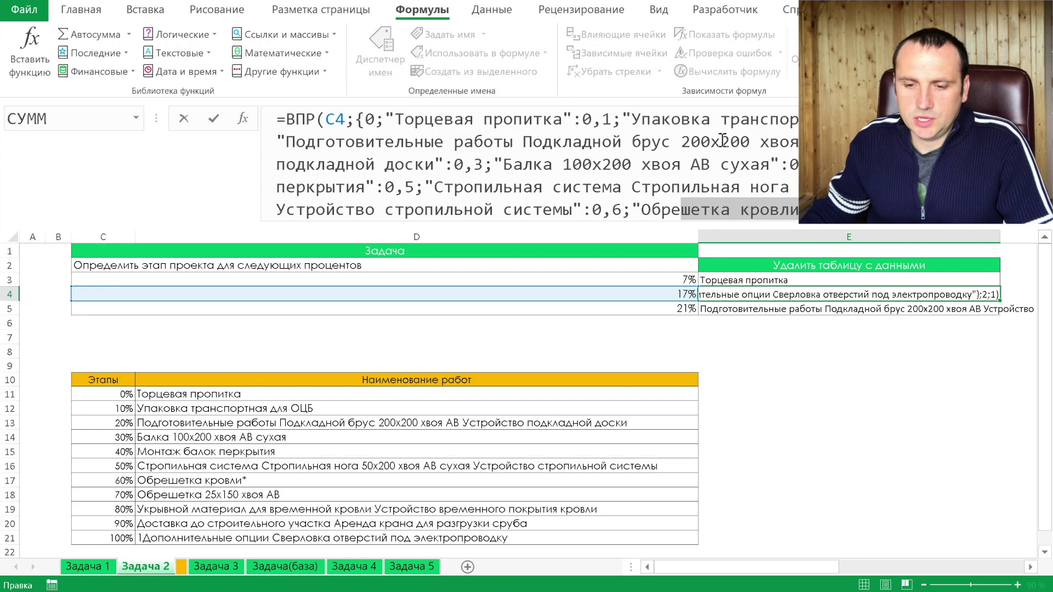
pyautogui.hotkey('shift', 'Return')
pyautogui.hotkey('ctrl', 'pagedown')
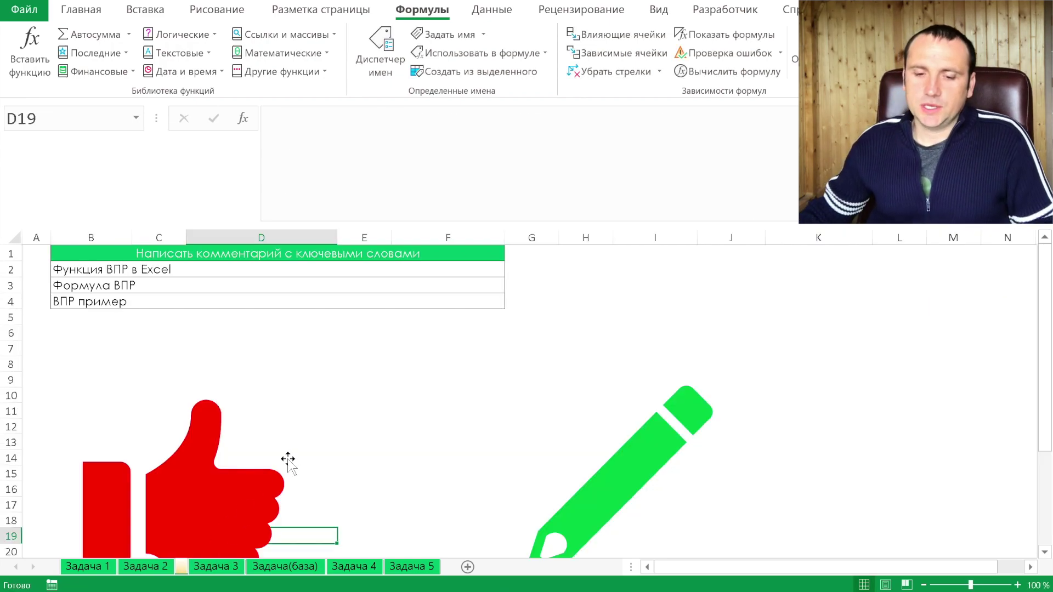
# Shrink the formula bar to one line, select D6, and go to Задача 3.
pyautogui.moveTo(457, 227); pyautogui.dragTo(464, 132)
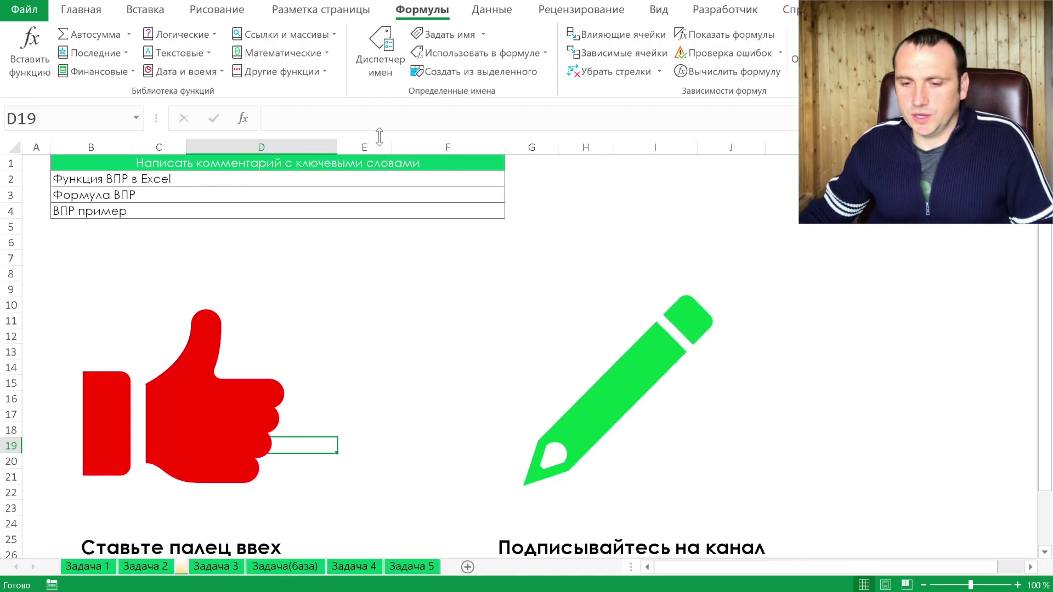
pyautogui.click(235, 243)
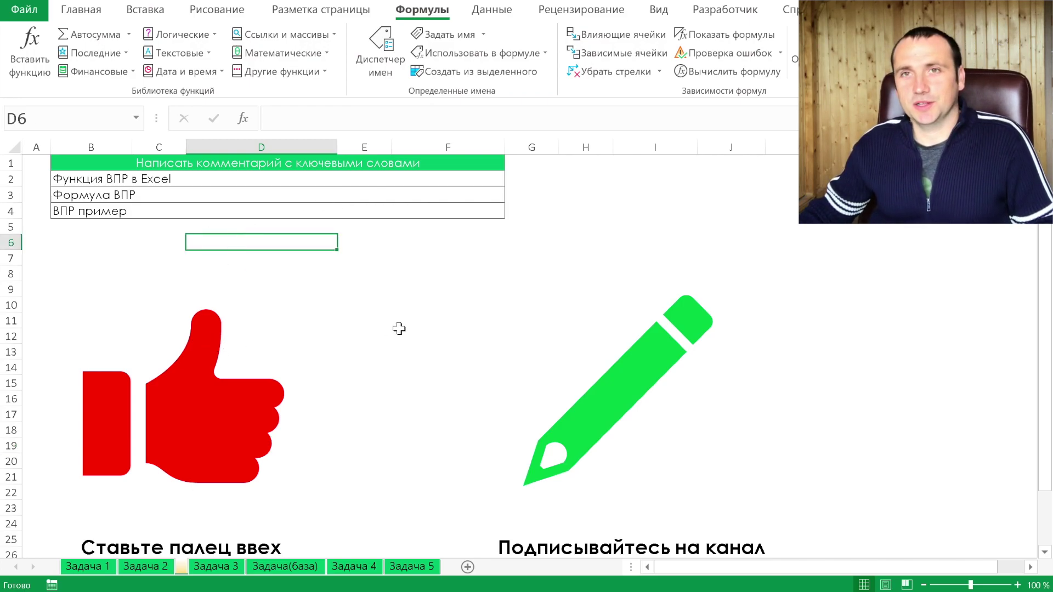
pyautogui.click(215, 567)
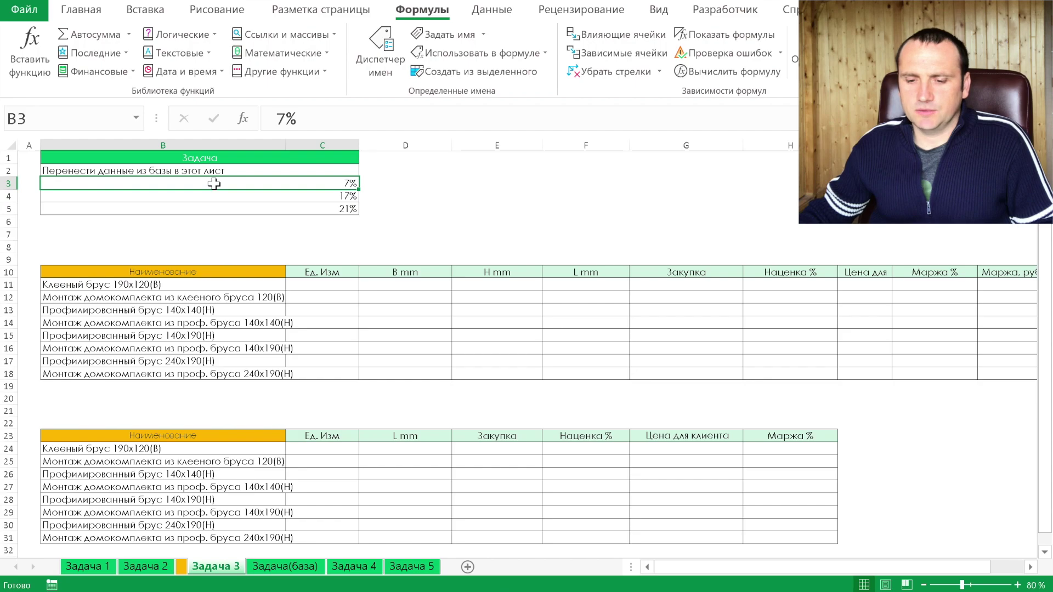
# Name the Задача(база) table range A4:J55 'база' through the Name Box.
pyautogui.click(285, 573)
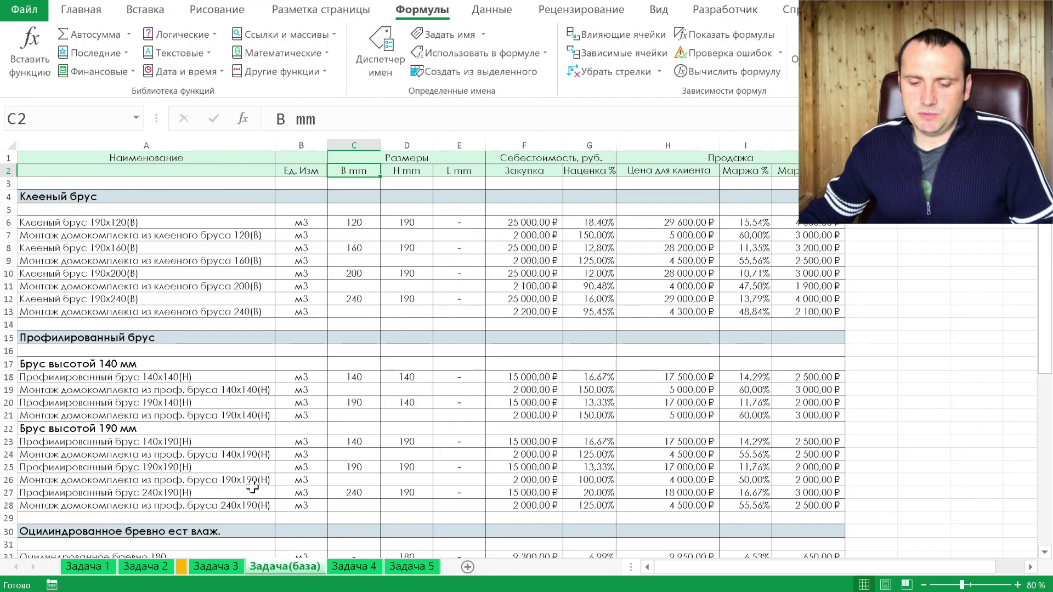
pyautogui.click(137, 171)
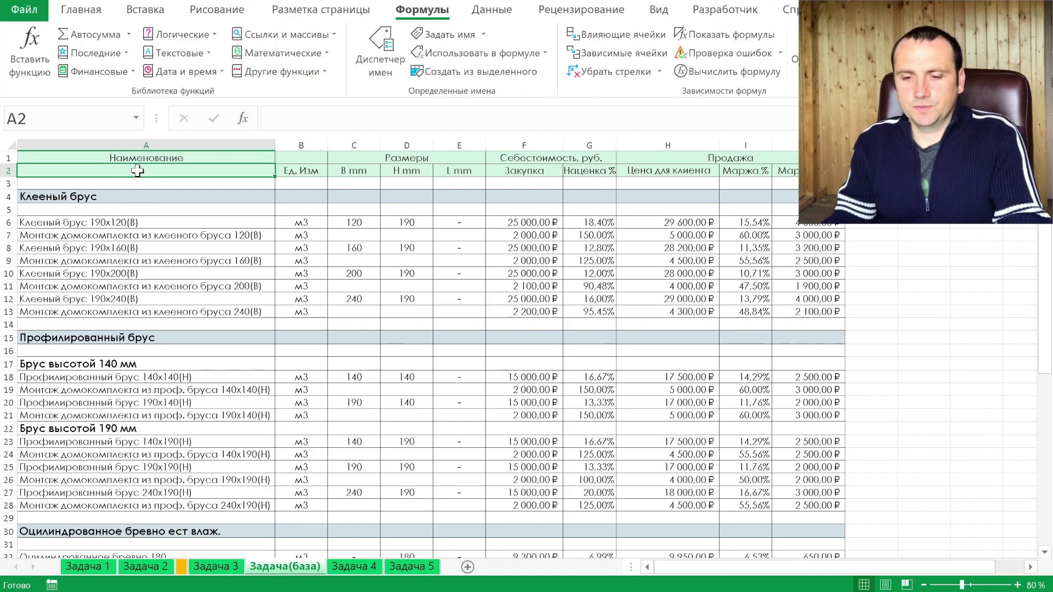
pyautogui.press('Down')
pyautogui.press('Down')
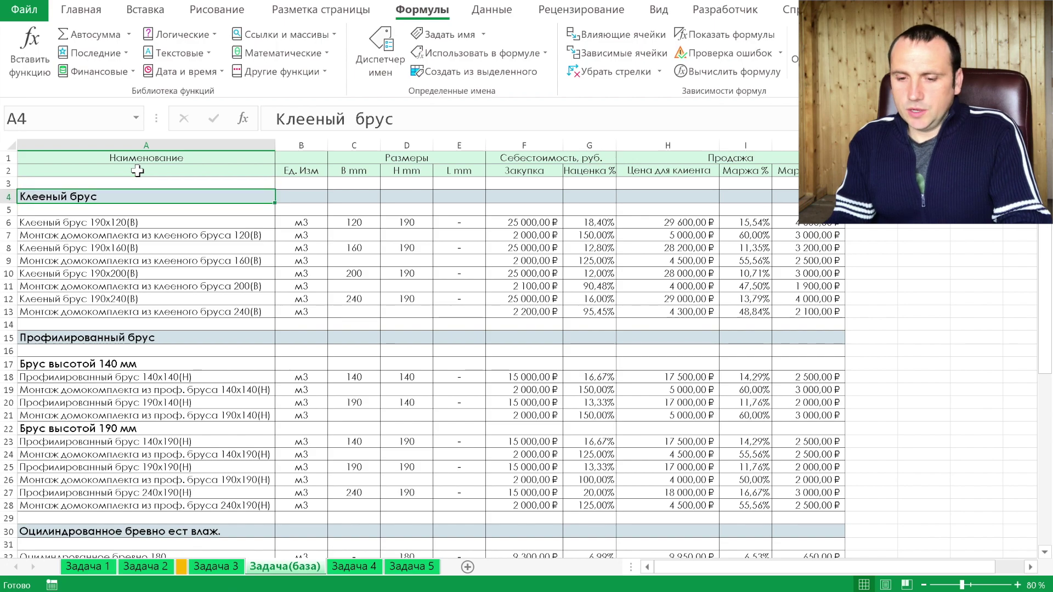
pyautogui.press('Down')
pyautogui.press('Down')
pyautogui.press('Down')
pyautogui.press('Up')
pyautogui.press('Up')
pyautogui.press('Up')
pyautogui.hotkey('shift', 'space')
pyautogui.hotkey('shift', 'Right')
pyautogui.hotkey('shift', 'Right')
pyautogui.hotkey('shift', 'Right')
pyautogui.hotkey('shift', 'Right')
pyautogui.hotkey('shift', 'Right')
pyautogui.hotkey('shift', 'Right')
pyautogui.hotkey('shift', 'Right')
pyautogui.hotkey('shift', 'Right')
pyautogui.hotkey('shift', 'Right')
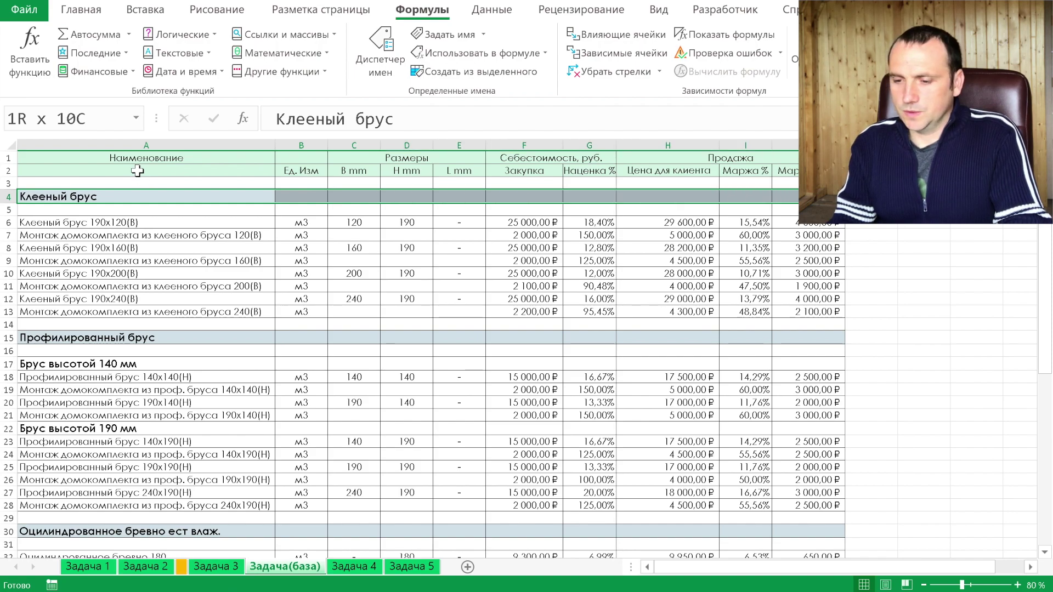
pyautogui.hotkey('shift', 'Down')
pyautogui.hotkey('shift', 'Down')
pyautogui.hotkey('shift', 'Down')
pyautogui.hotkey('shift', 'Down')
pyautogui.hotkey('shift', 'Down')
pyautogui.hotkey('shift', 'Down')
pyautogui.hotkey('shift', 'Down')
pyautogui.hotkey('shift', 'Down')
pyautogui.hotkey('shift', 'Down')
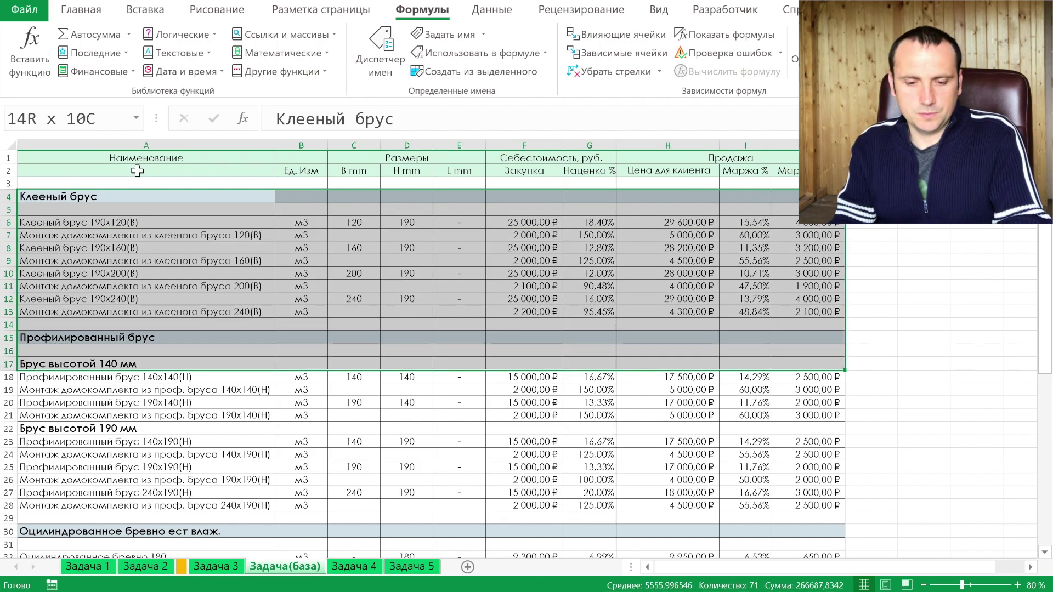
pyautogui.hotkey('shift', 'Down')
pyautogui.hotkey('shift', 'Down')
pyautogui.hotkey('shift', 'Down')
pyautogui.hotkey('shift', 'Down')
pyautogui.hotkey('shift', 'Down')
pyautogui.hotkey('shift', 'Down')
pyautogui.hotkey('ctrl', 'shift', 'Down')
pyautogui.hotkey('ctrl', 'shift', 'Down')
pyautogui.hotkey('ctrl', 'shift', 'Up')
pyautogui.click(65, 123)
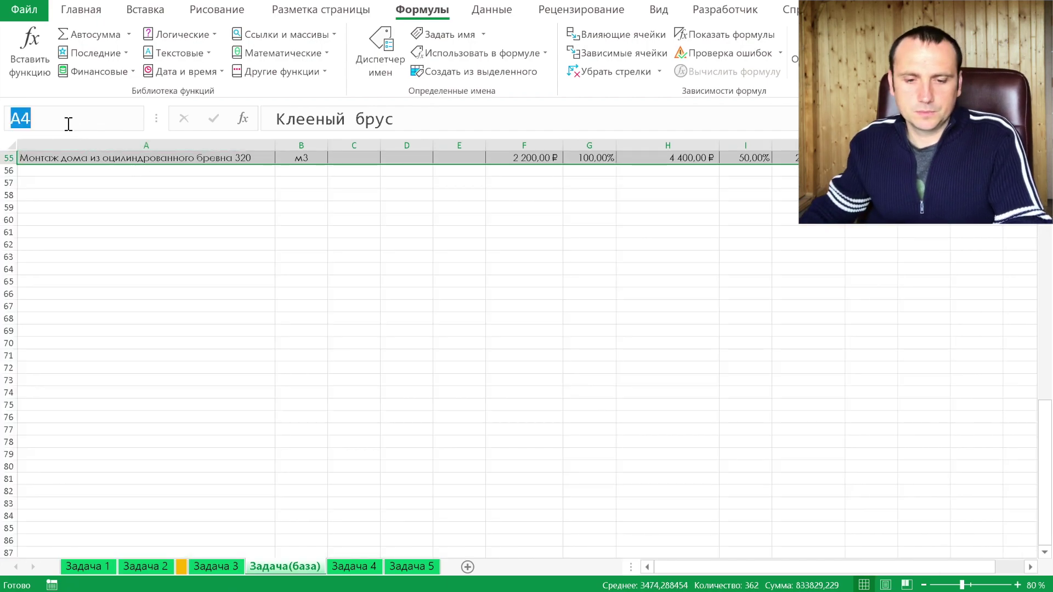
pyautogui.write('база')
pyautogui.press('Return')
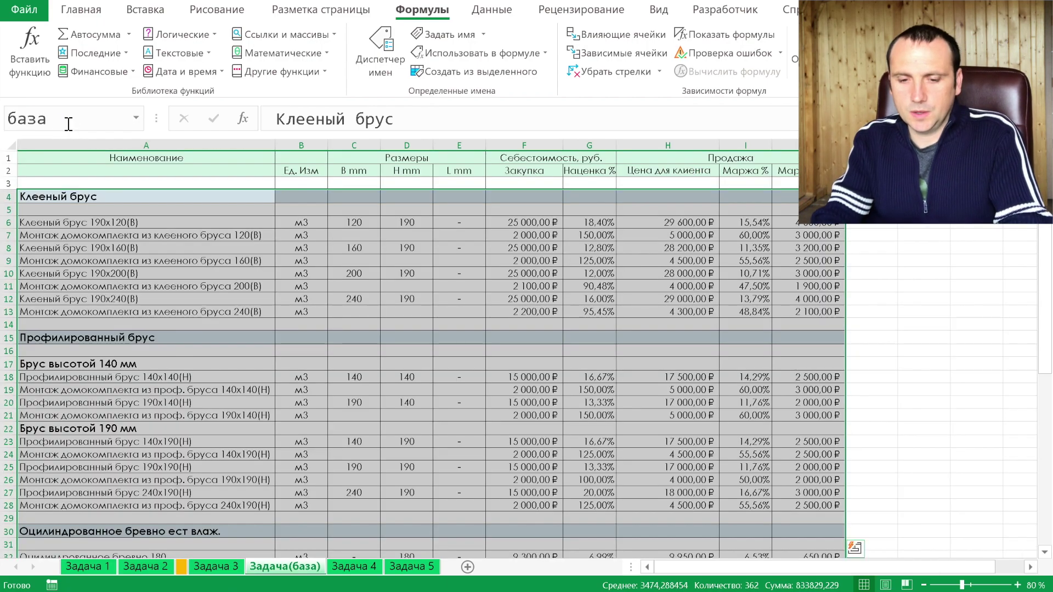
# Back on Задача 3, begin typing =впр in cell C11.
pyautogui.click(216, 566)
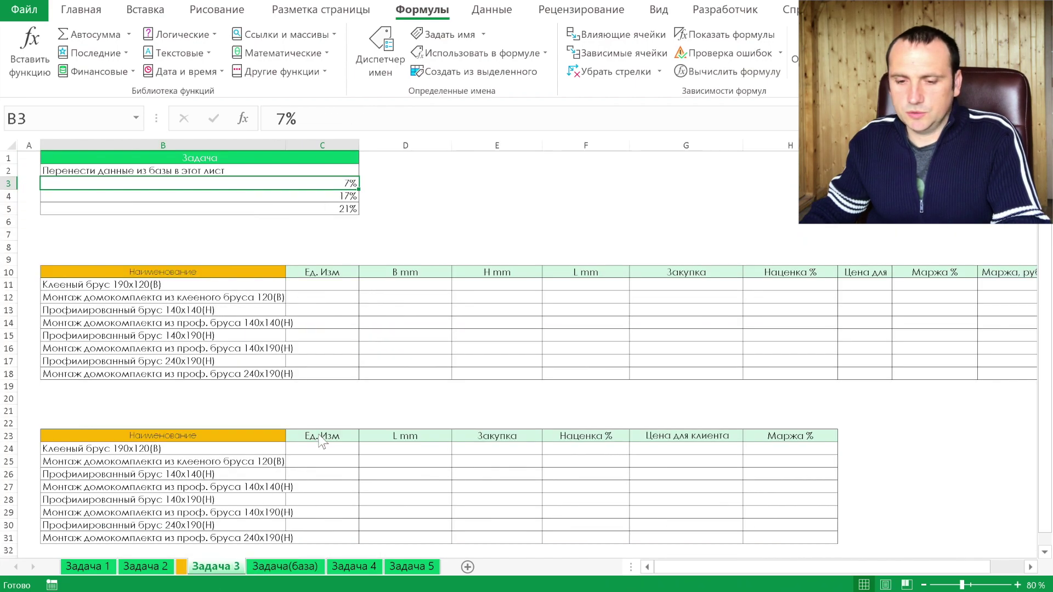
pyautogui.click(324, 289)
pyautogui.write('=впр')
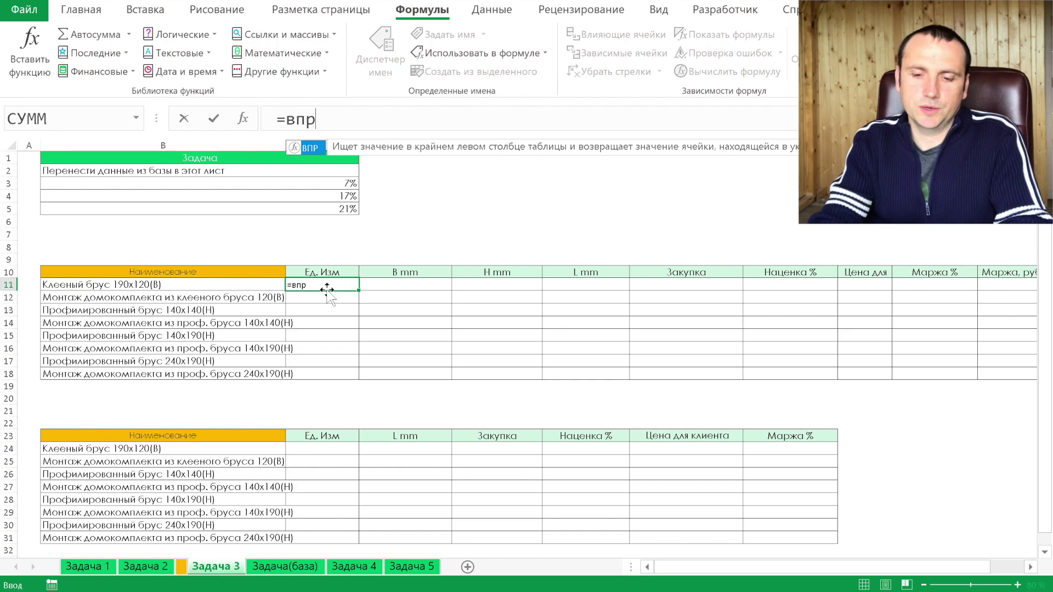
# Use $B11 as the lookup value and insert the named range база as the table.
pyautogui.press('Tab')
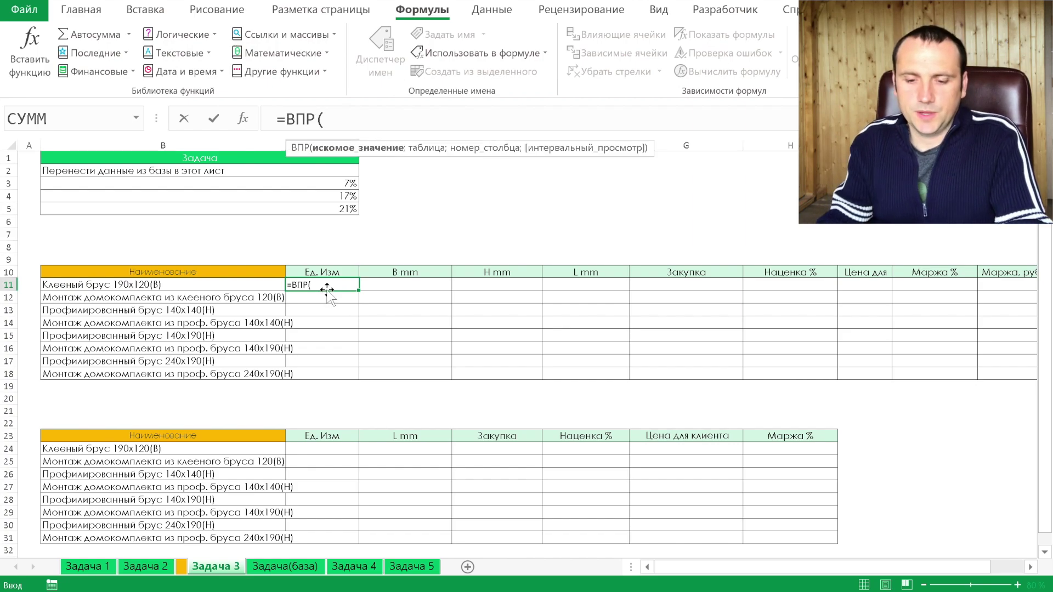
pyautogui.press('Left')
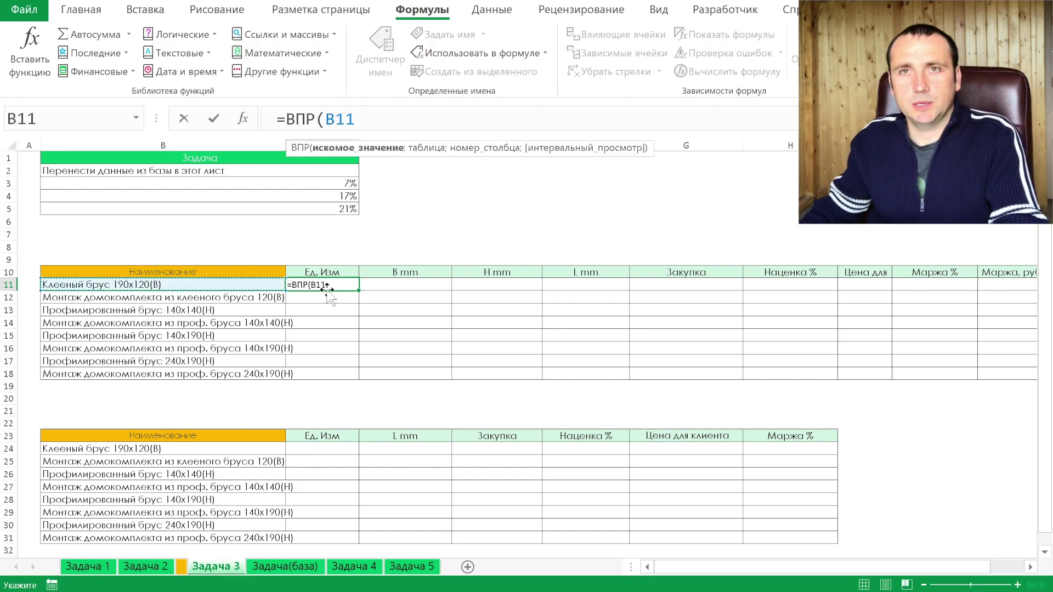
pyautogui.press('F4')
pyautogui.press('F4')
pyautogui.press('F4')
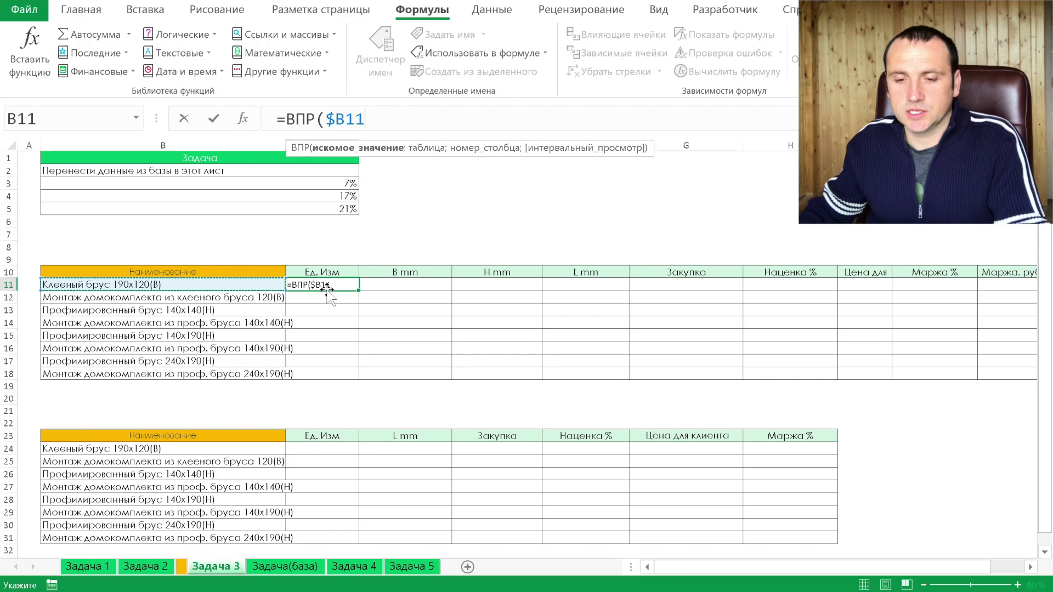
pyautogui.write(';')
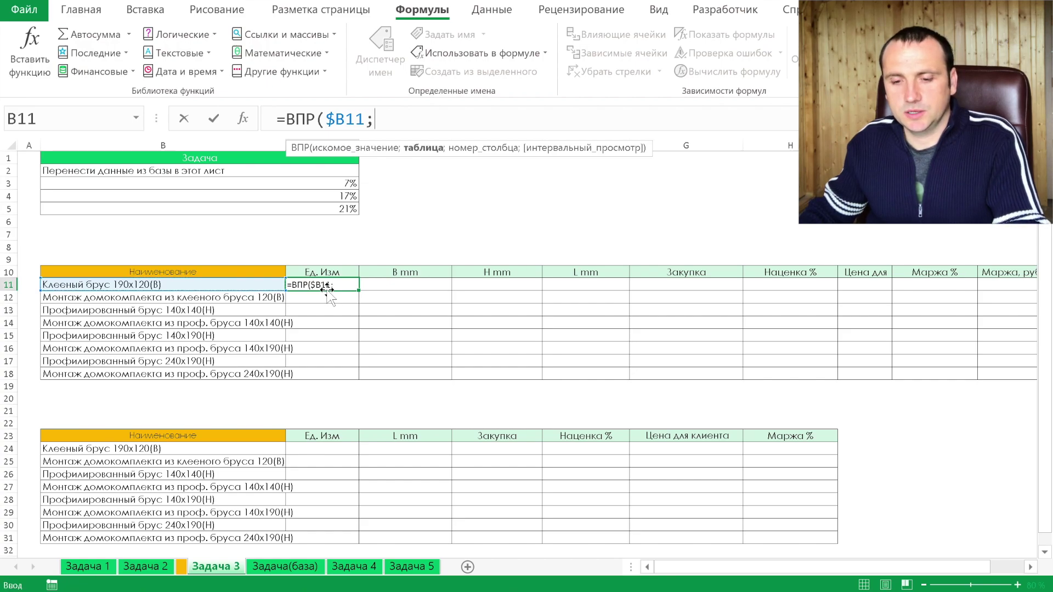
pyautogui.press('F3')
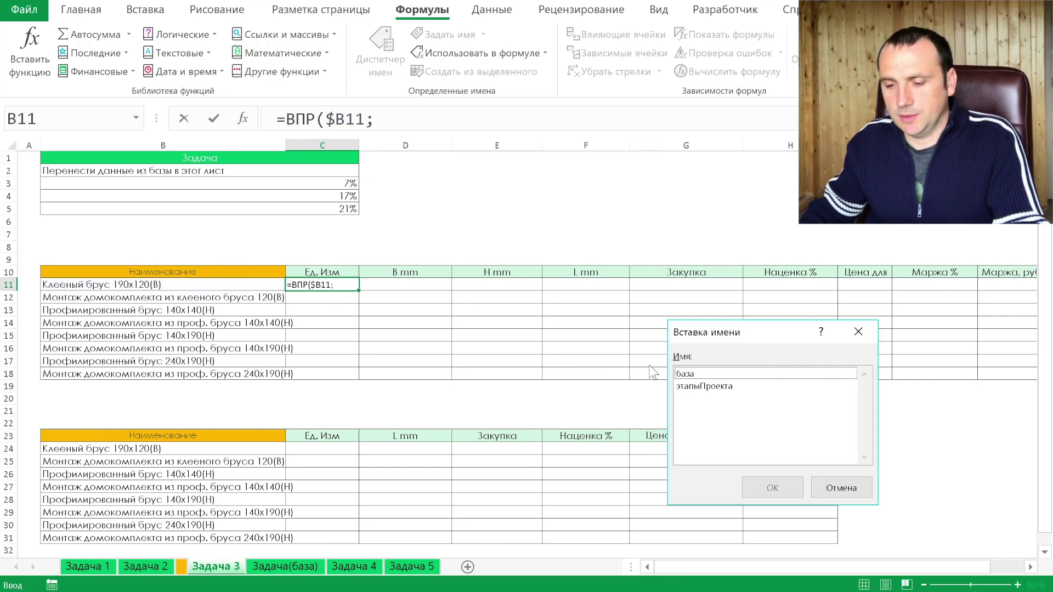
pyautogui.click(700, 375)
pyautogui.click(772, 488)
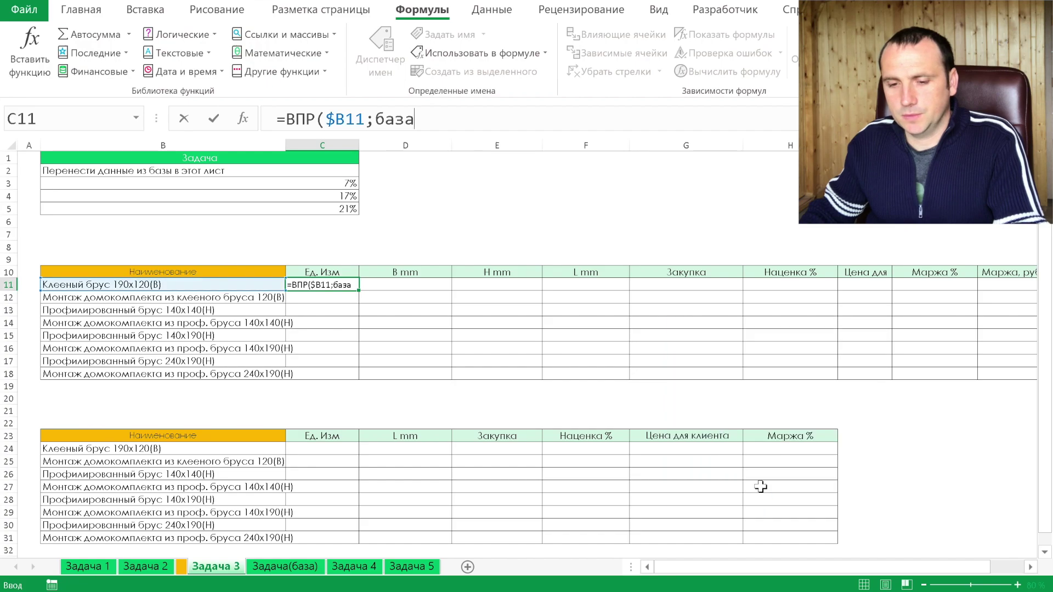
# Add СТОЛБЕЦ(B6) as column index with exact match 0, returning м3.
pyautogui.write(';')
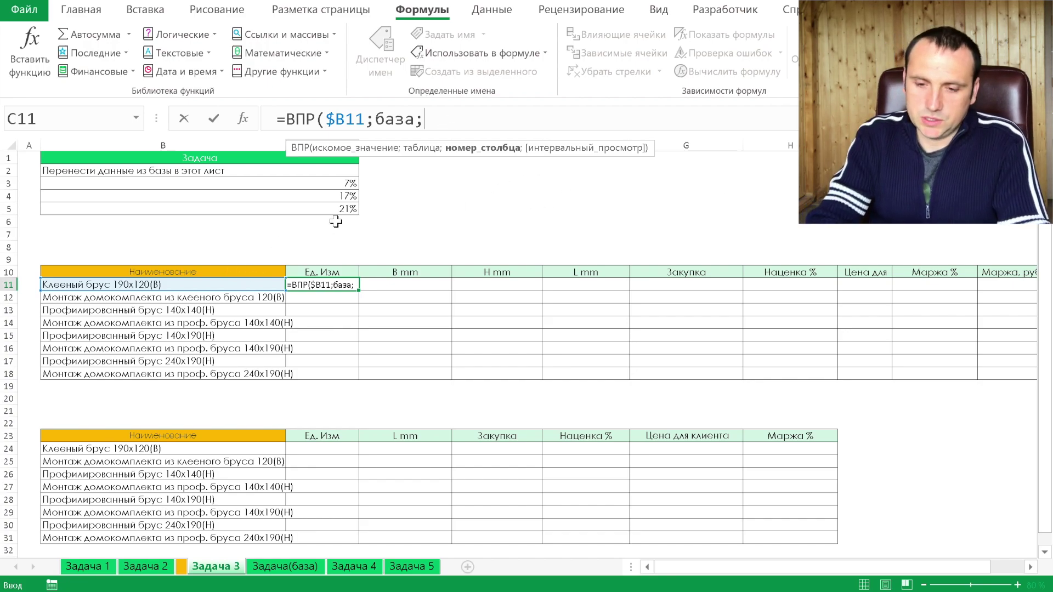
pyautogui.write('сто')
pyautogui.press('Tab')
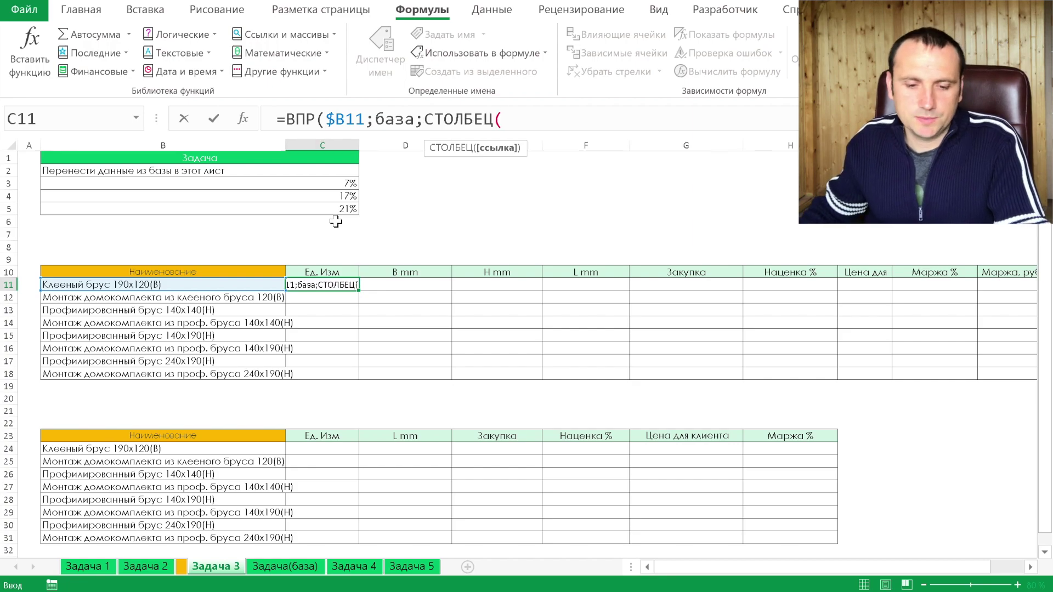
pyautogui.click(100, 223)
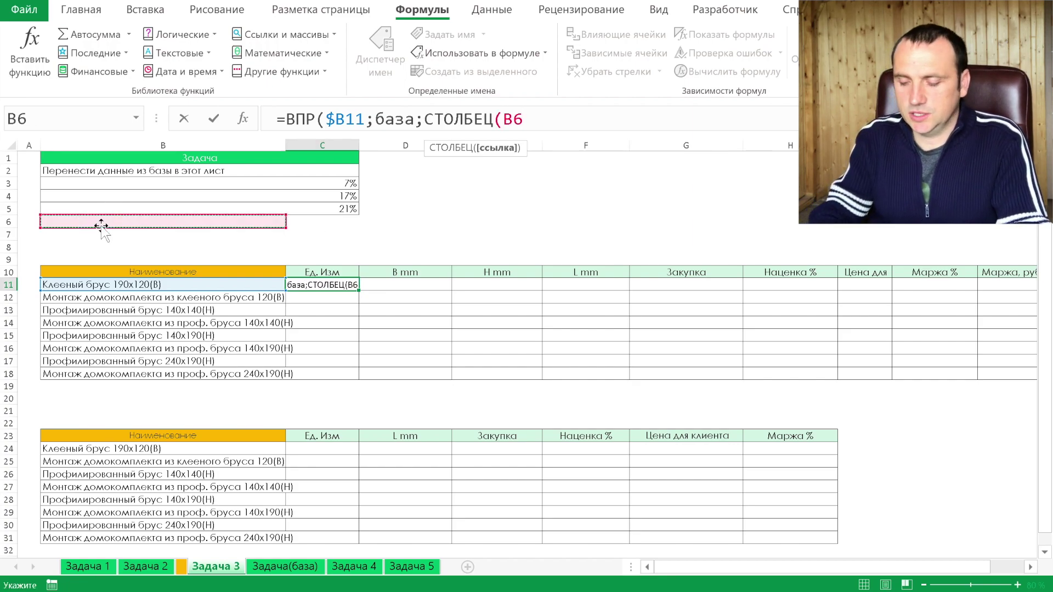
pyautogui.write(');')
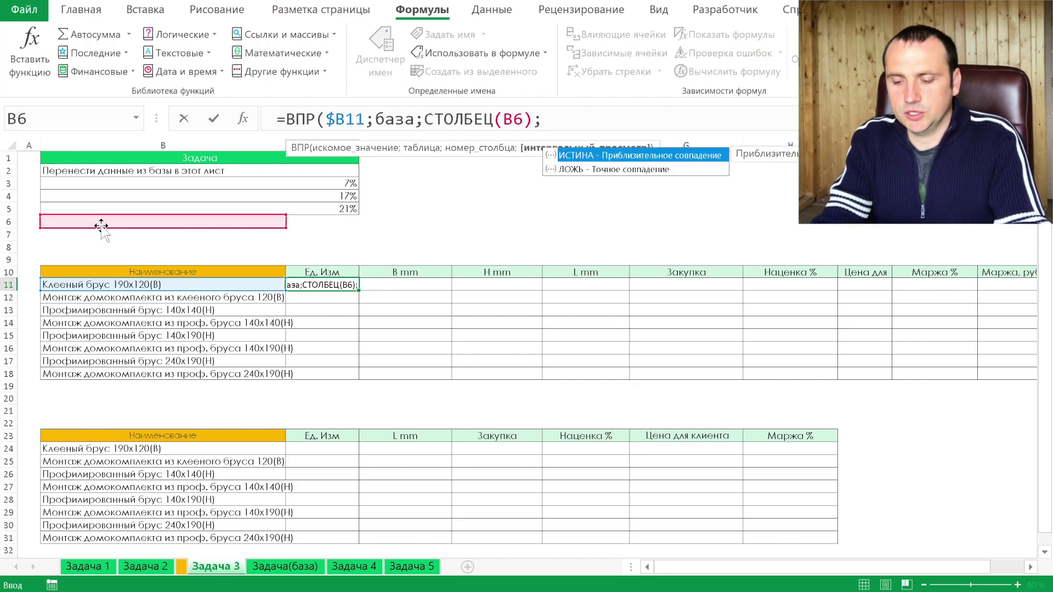
pyautogui.write('0)')
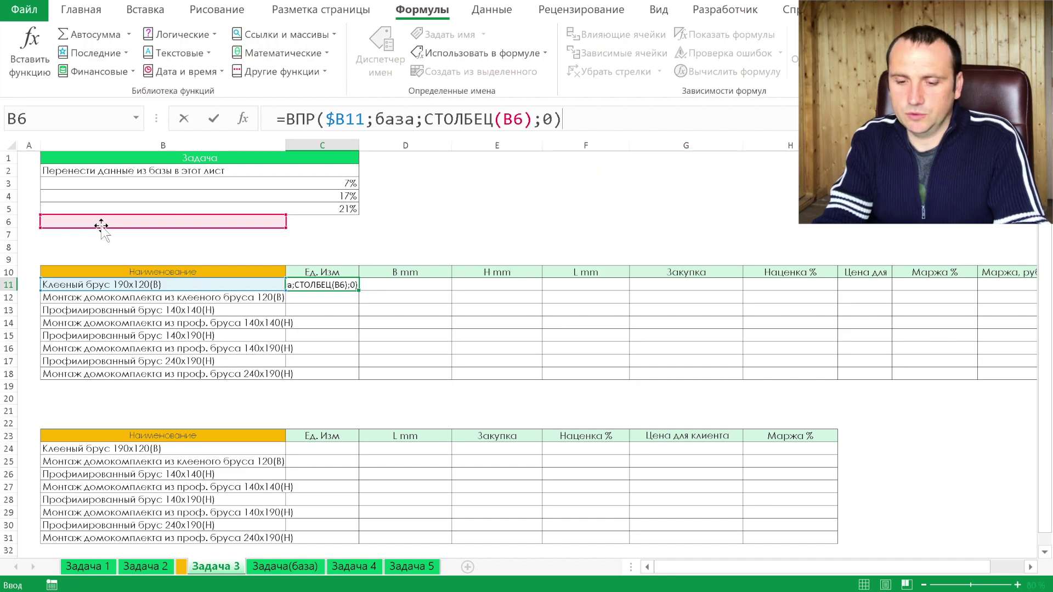
pyautogui.press('Return')
pyautogui.press('Up')
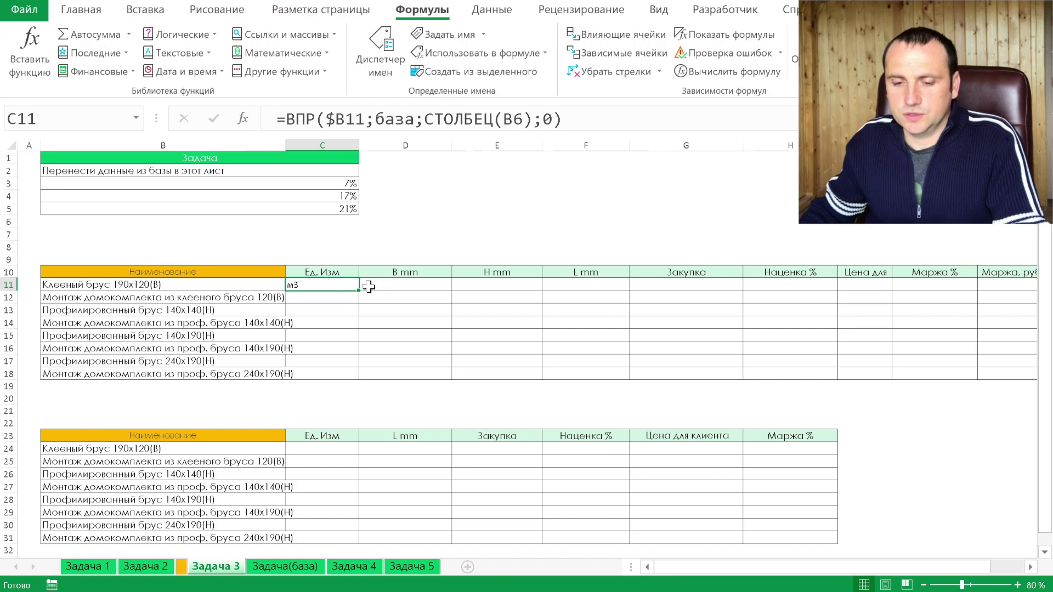
# Fill the C11 lookup across C11:K18 and format Наценка % and Маржа % as percentages.
pyautogui.moveTo(359, 290)
pyautogui.mouseDown()
pyautogui.moveTo(355, 379)
pyautogui.moveTo(734, 370)
pyautogui.mouseUp()
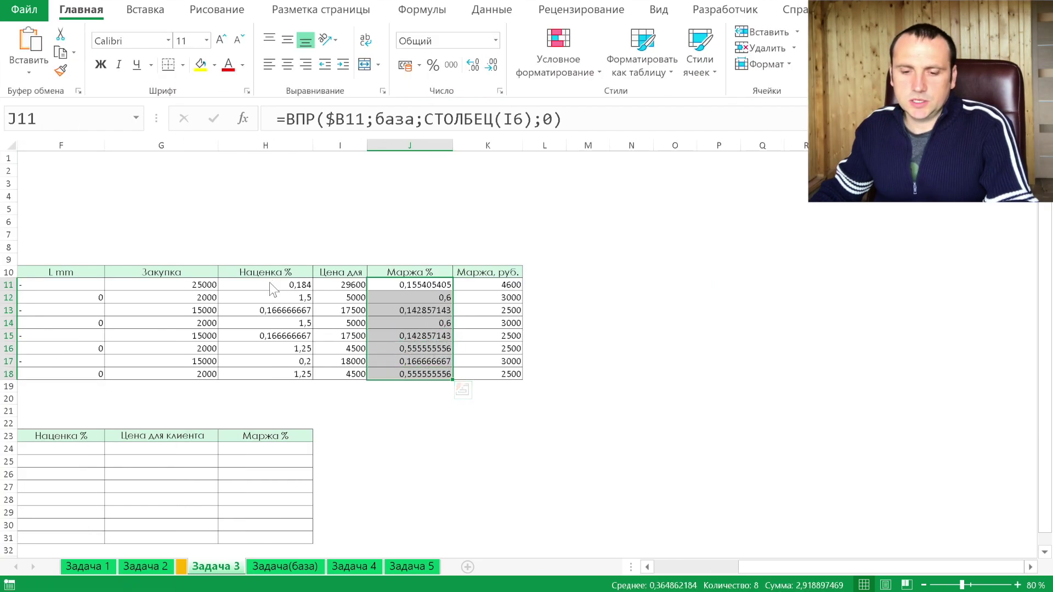
pyautogui.keyDown('ctrl'); pyautogui.moveTo(286, 285); pyautogui.dragTo(269, 369); pyautogui.keyUp('ctrl')
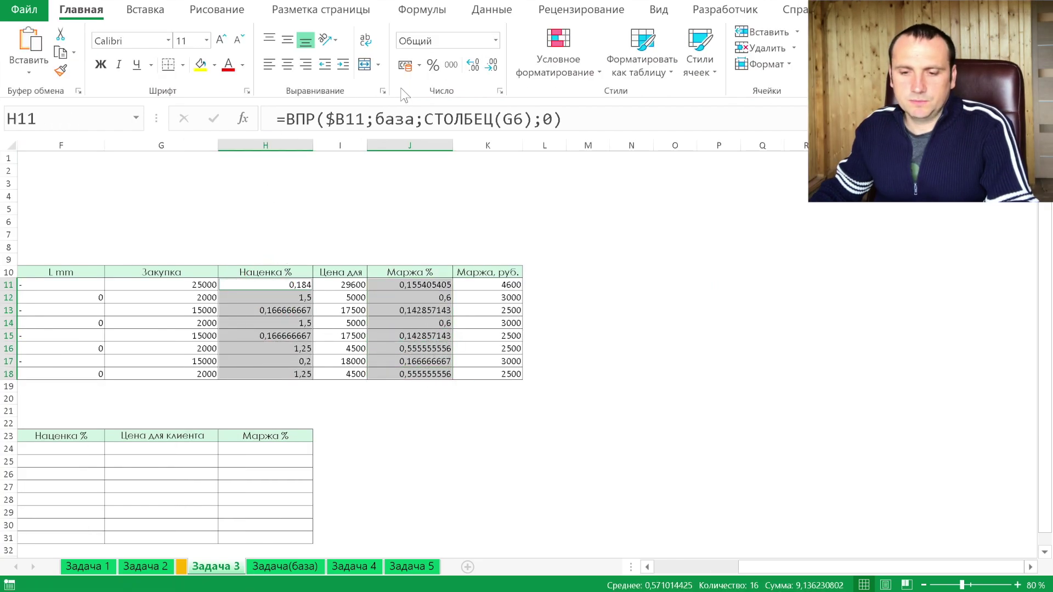
pyautogui.click(432, 66)
pyautogui.hscroll(-2, 467, 369)
pyautogui.hscroll(-3, 467, 369)
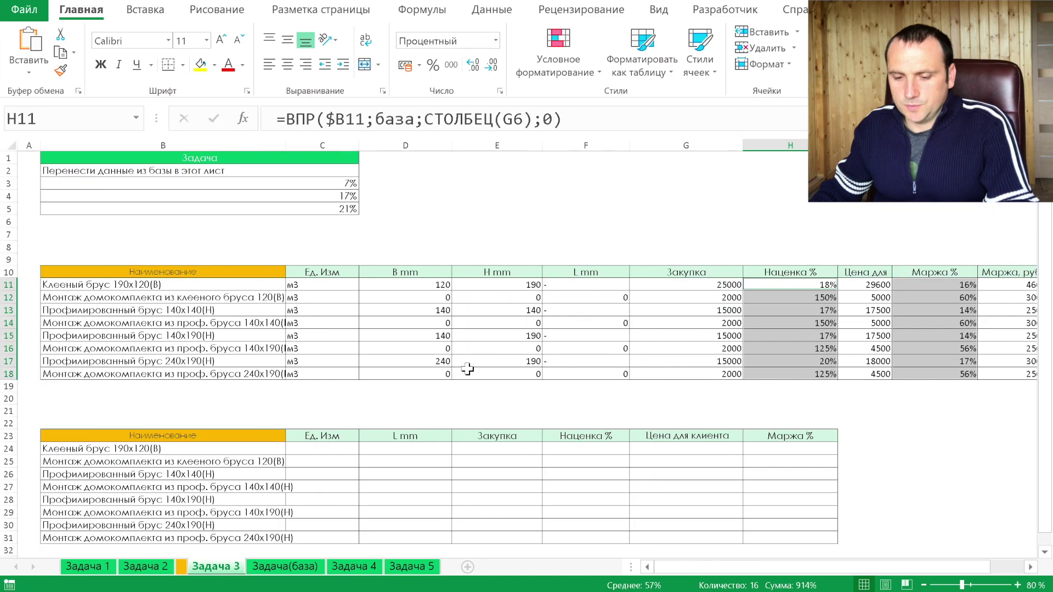
pyautogui.click(336, 449)
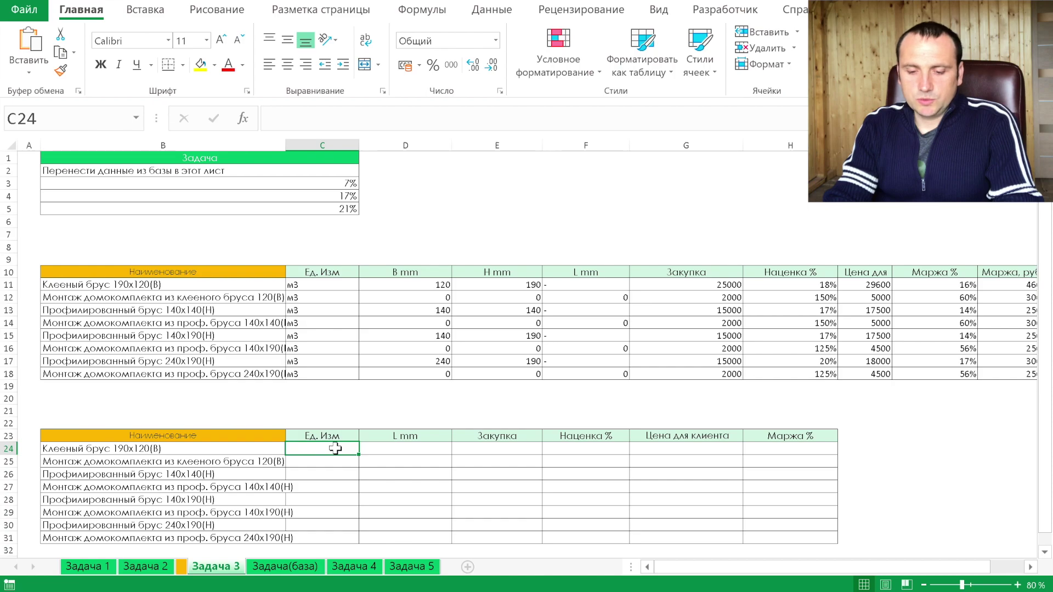
# In C24 begin =ВПР($B24;база; with the item name and the named table.
pyautogui.write('=впр')
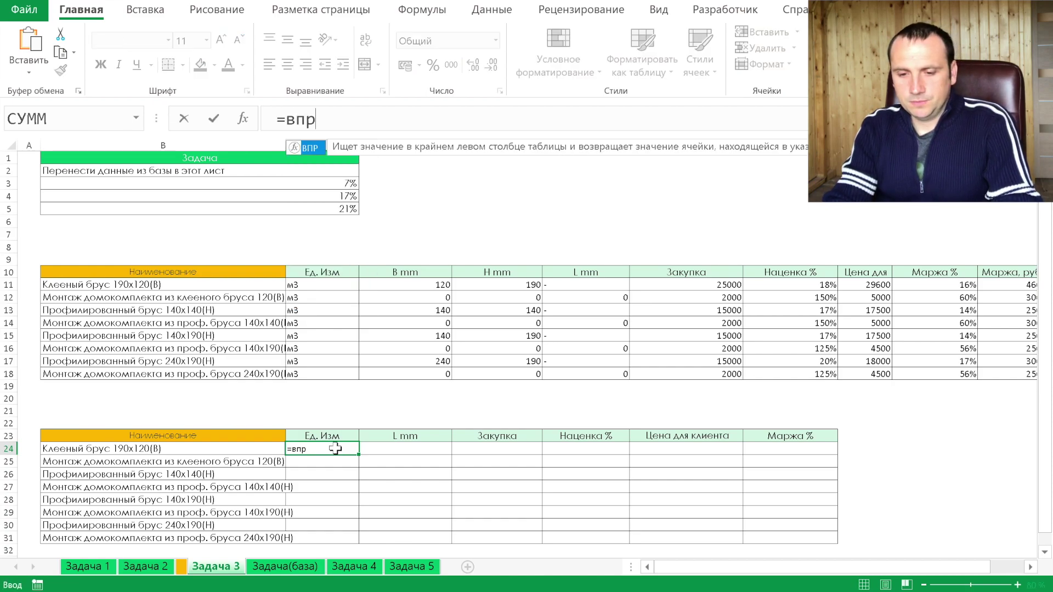
pyautogui.press('Tab')
pyautogui.click(213, 451)
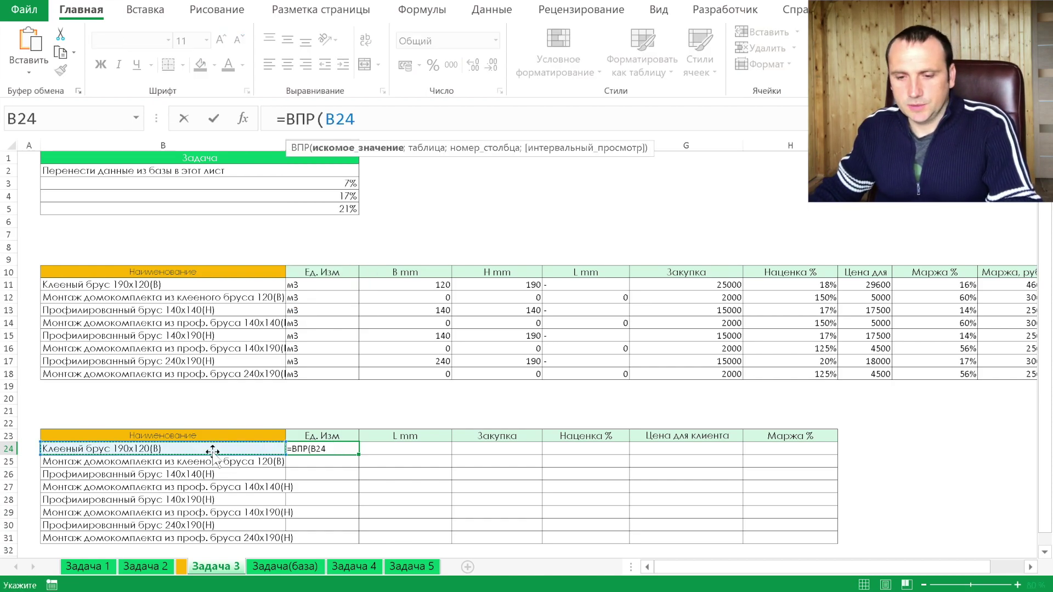
pyautogui.press('F4')
pyautogui.press('F4')
pyautogui.press('F4')
pyautogui.write(';')
pyautogui.press('F3')
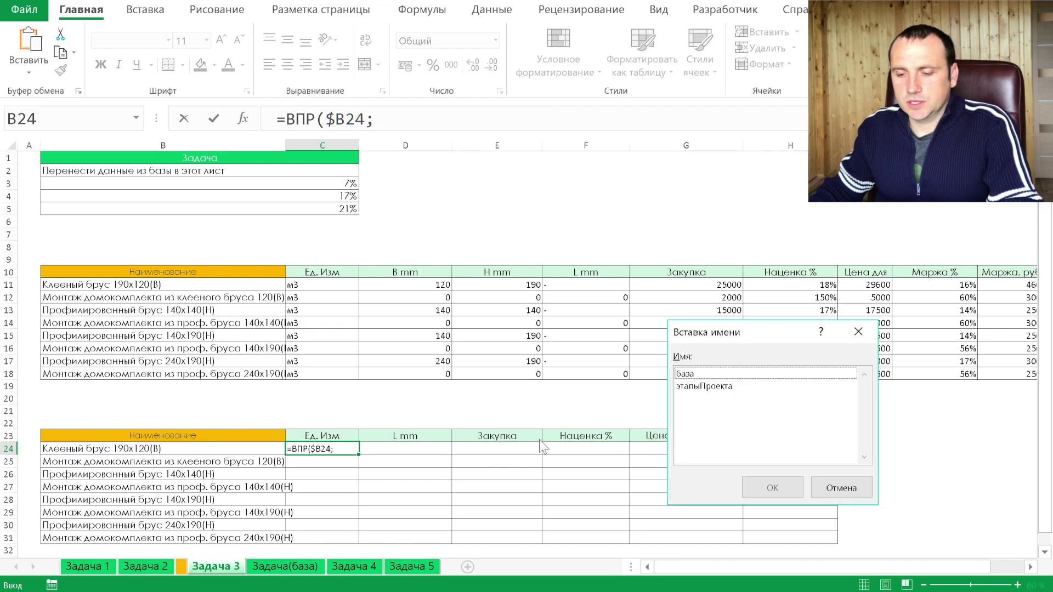
pyautogui.press('Down')
pyautogui.click(773, 472)
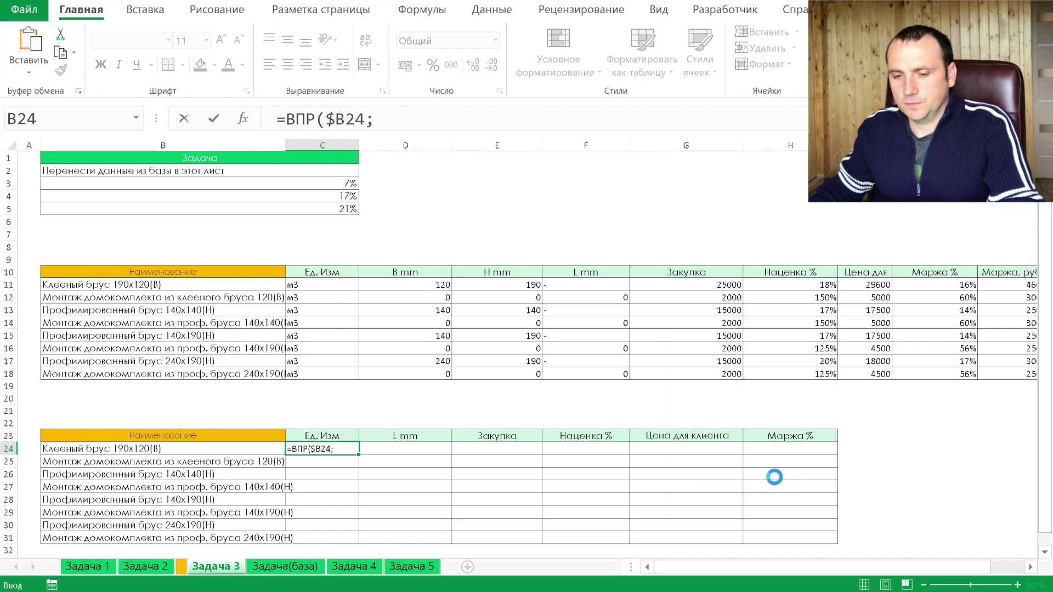
pyautogui.write('база;')
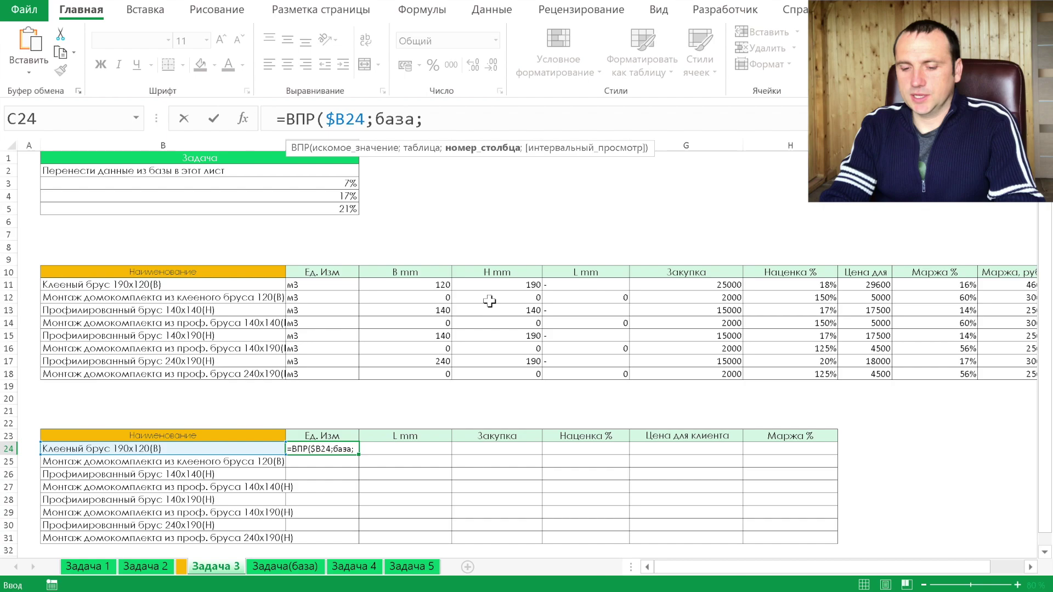
# Use ПОИСКПОЗ(C$23;'Задача(база)'!$A$2:$J$2;0) as the column index, with exact match 0.
pyautogui.write('пои')
pyautogui.press('Down')
pyautogui.press('Tab')
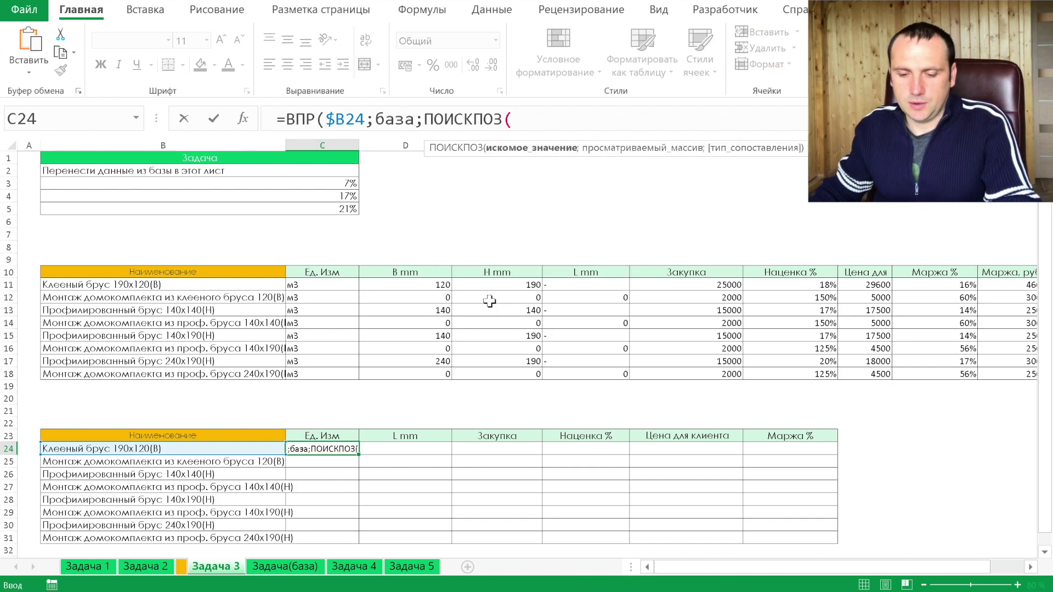
pyautogui.click(344, 437)
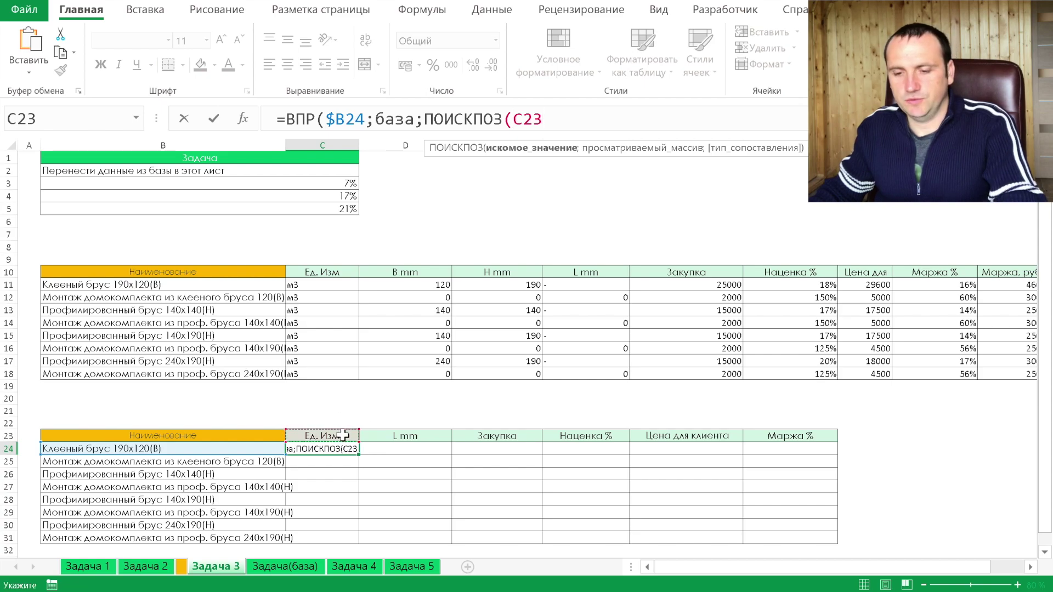
pyautogui.press('F4')
pyautogui.press('F4')
pyautogui.write('$23;')
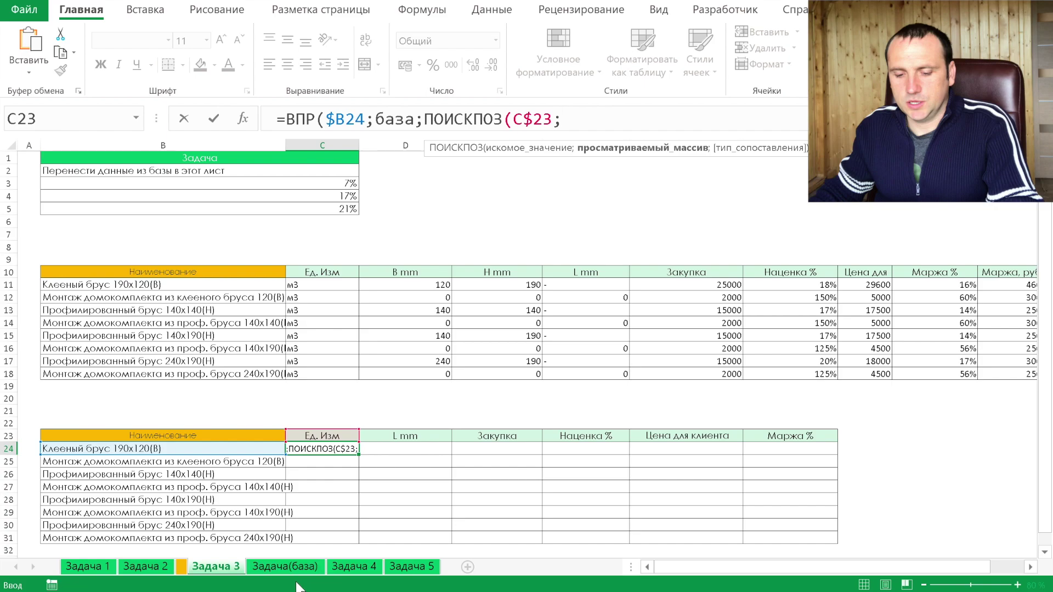
pyautogui.click(291, 567)
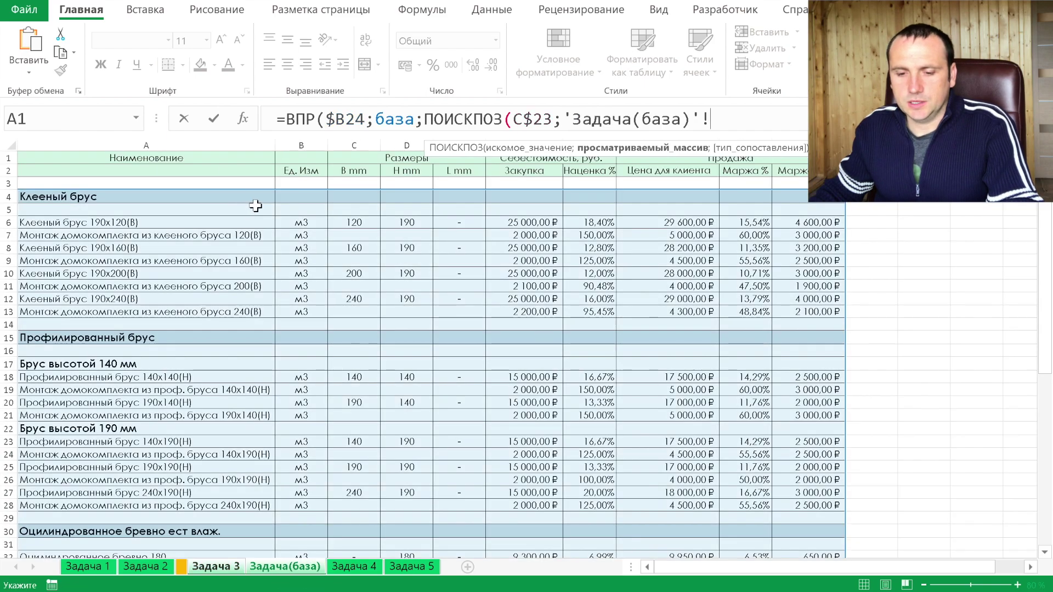
pyautogui.moveTo(163, 168); pyautogui.dragTo(783, 159)
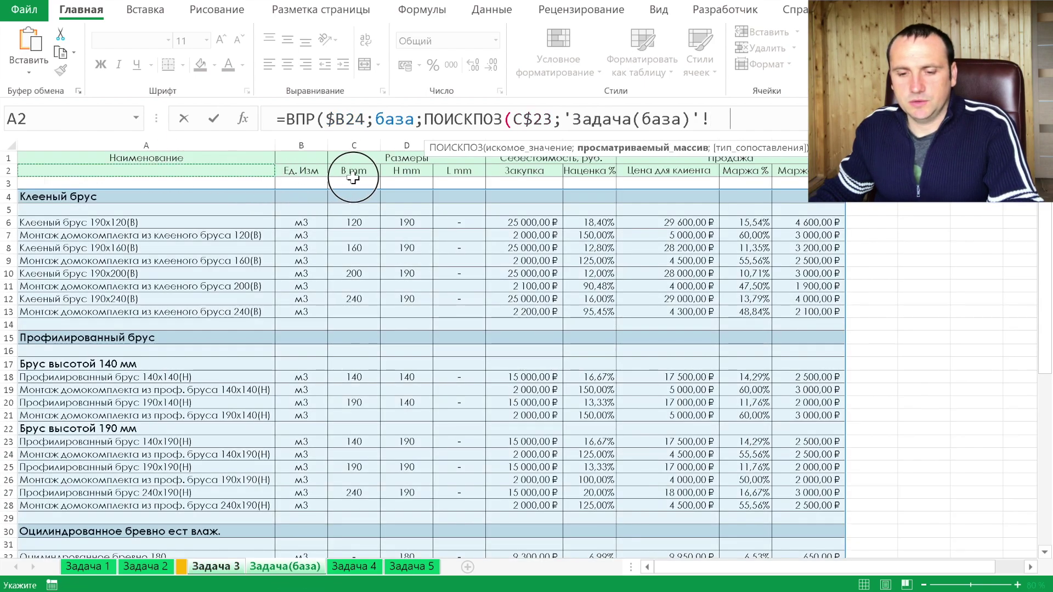
pyautogui.moveTo(307, 184); pyautogui.dragTo(867, 171)
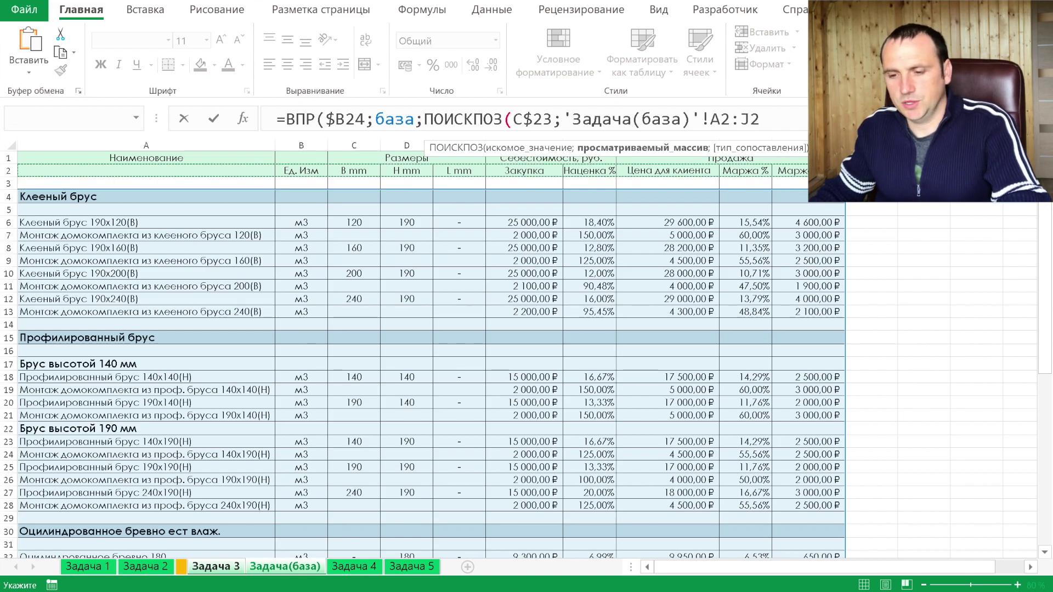
pyautogui.press('F4')
pyautogui.write('$J$2;')
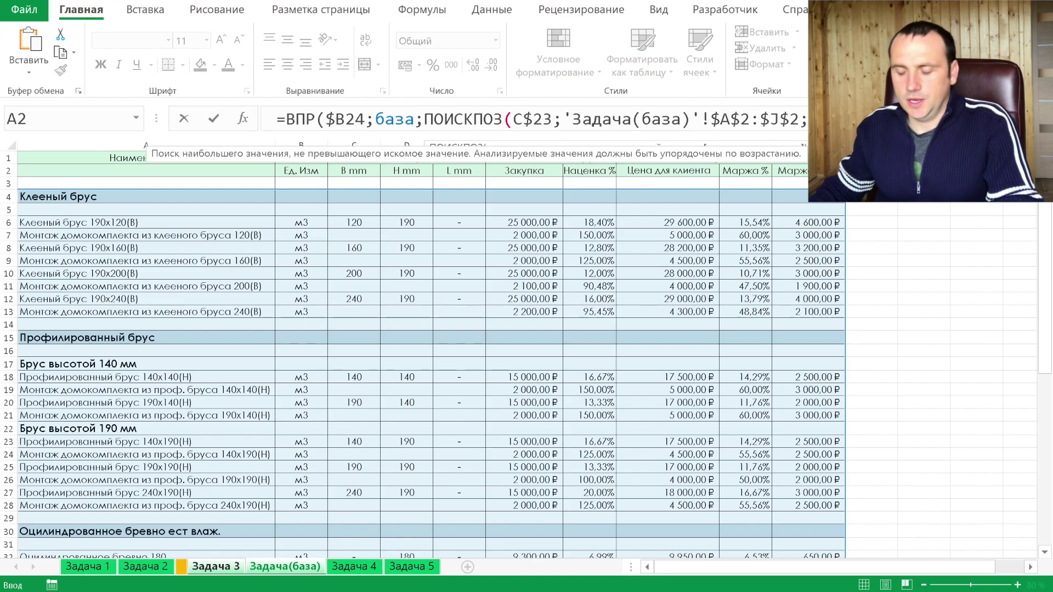
pyautogui.write('0);')
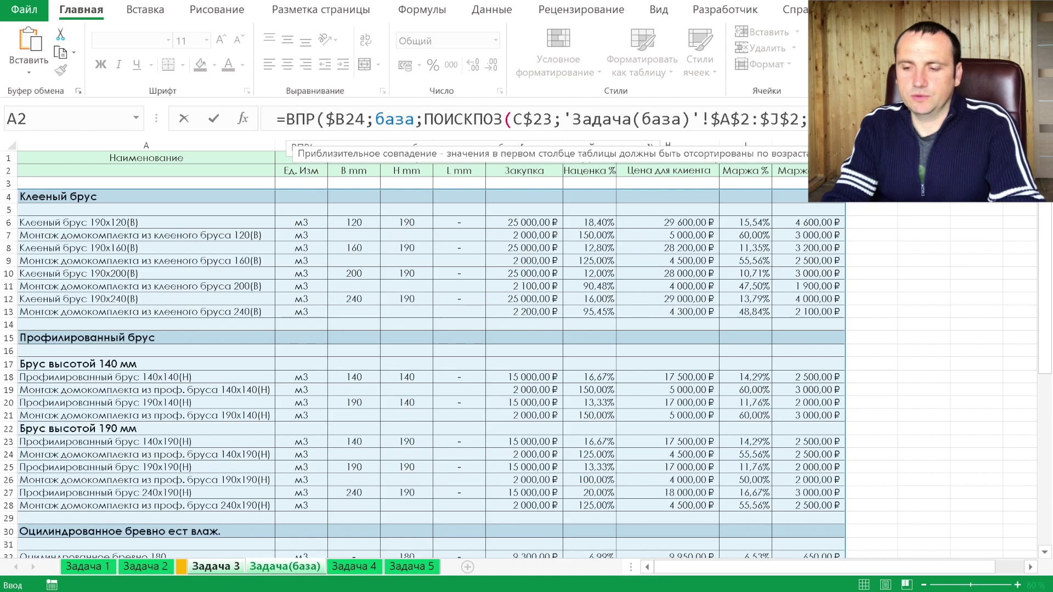
pyautogui.write('0')
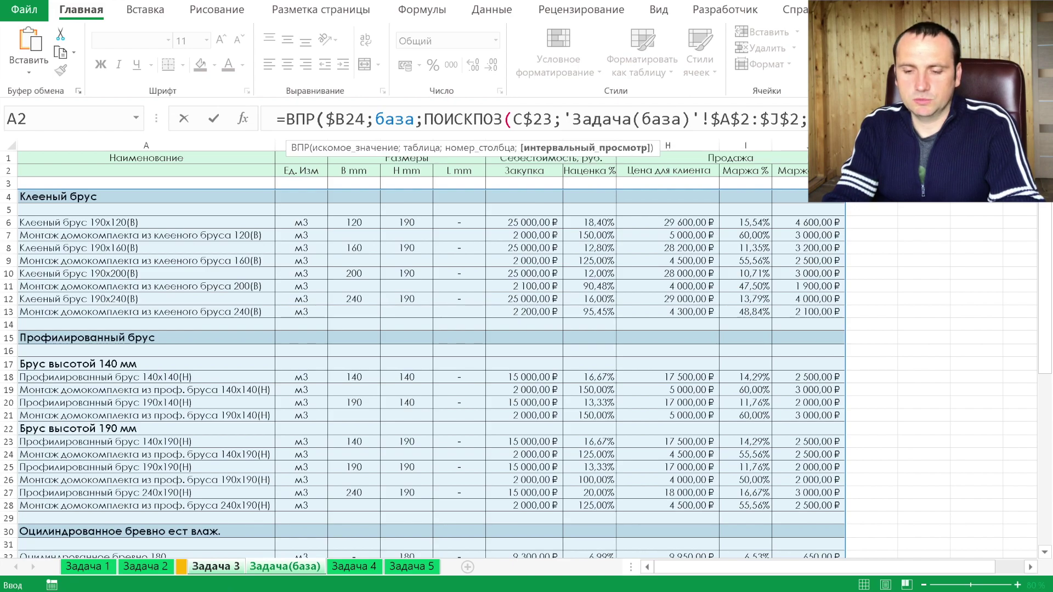
pyautogui.press('Return')
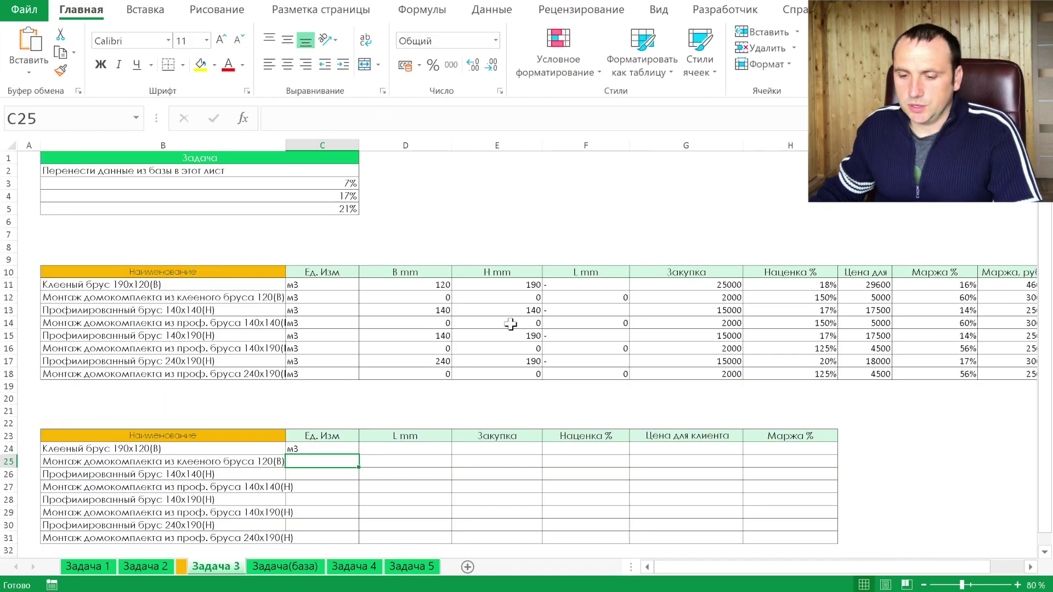
# Copy the C24 formula across the lower table through H31.
pyautogui.click(351, 449)
pyautogui.moveTo(358, 454)
pyautogui.mouseDown()
pyautogui.moveTo(348, 549)
pyautogui.moveTo(774, 541)
pyautogui.moveTo(799, 526)
pyautogui.mouseUp()
pyautogui.click(439, 461)
pyautogui.click(400, 445)
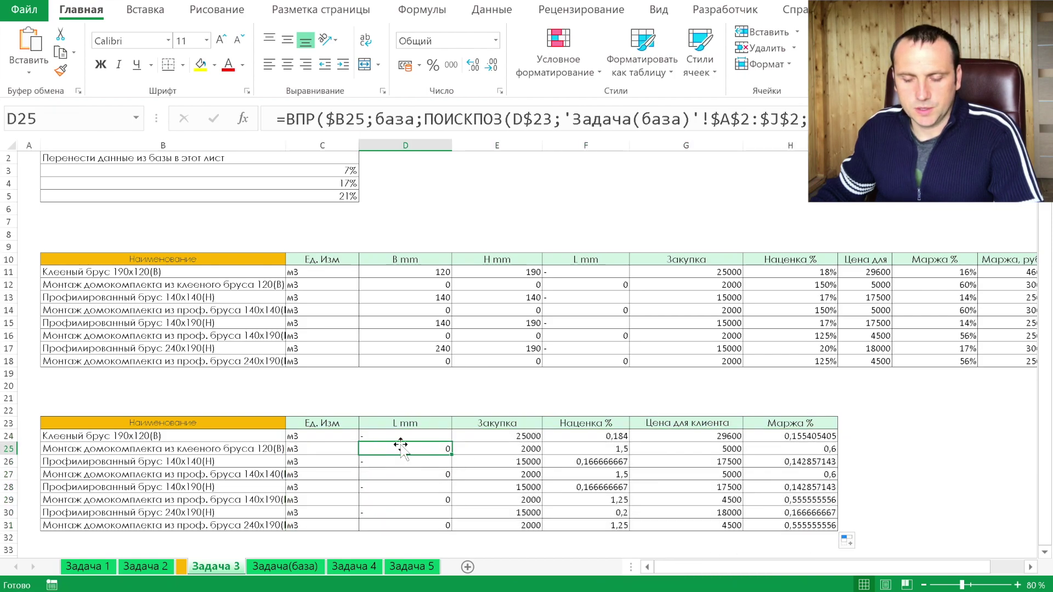
pyautogui.scroll(1, 524, 428)
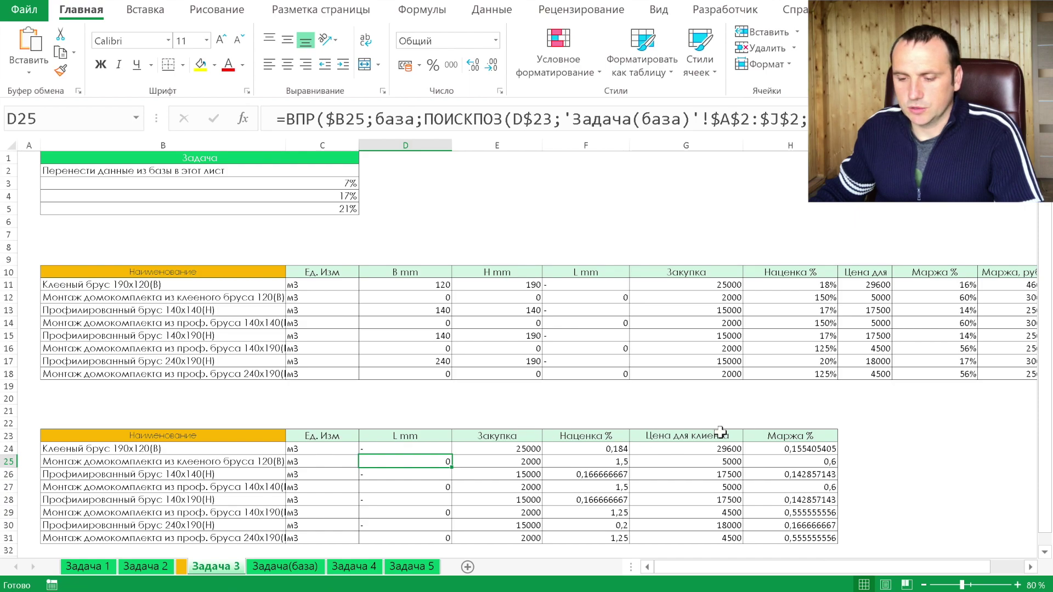
# Format the lower Наценка % and Маржа % columns as percentages, then open Задача 4.
pyautogui.moveTo(613, 449); pyautogui.dragTo(609, 532)
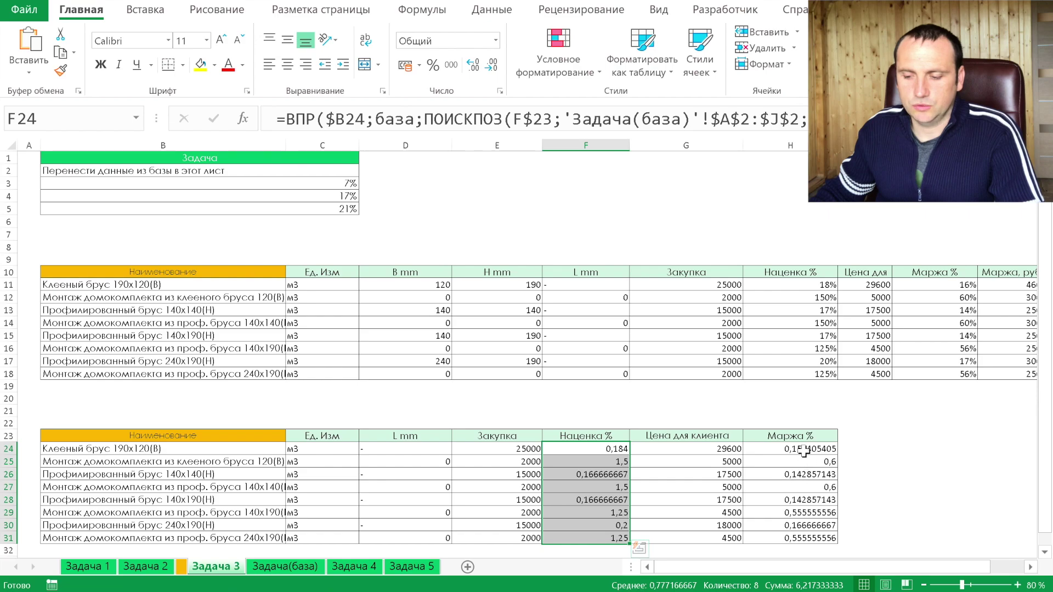
pyautogui.moveTo(804, 452); pyautogui.dragTo(790, 537)
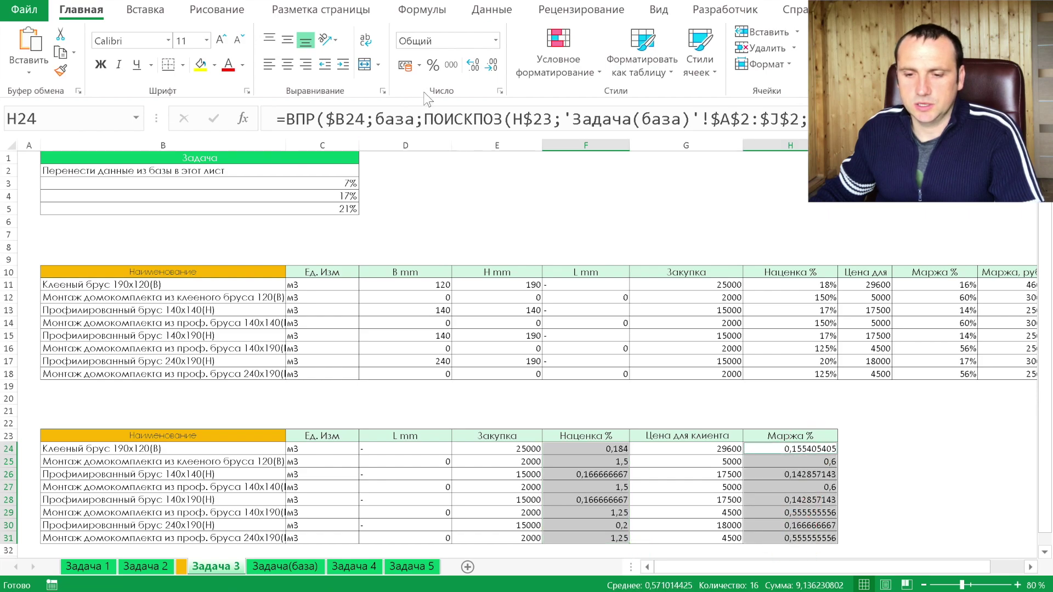
pyautogui.click(437, 65)
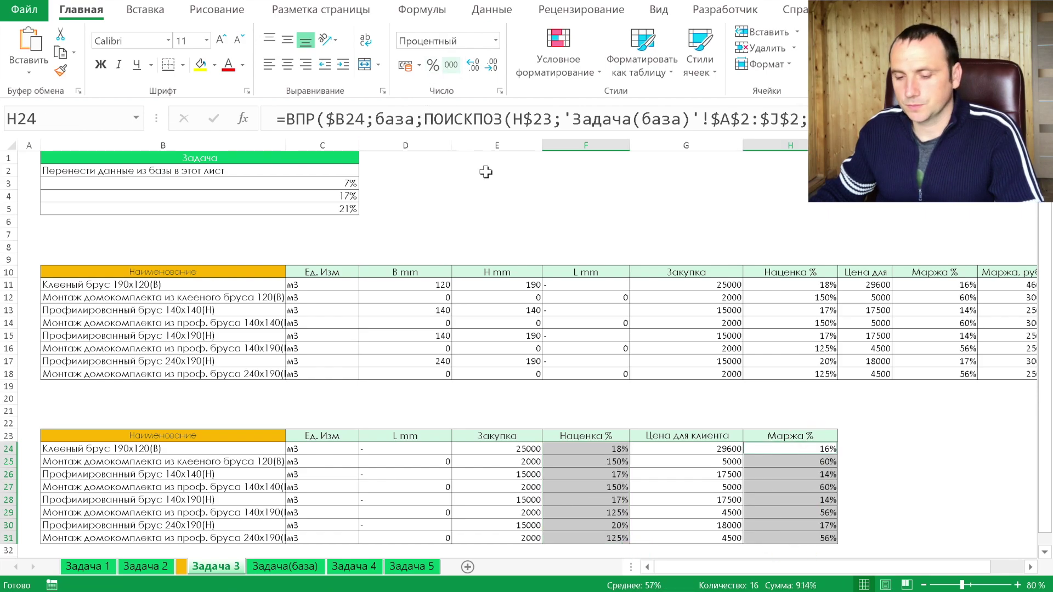
pyautogui.click(442, 230)
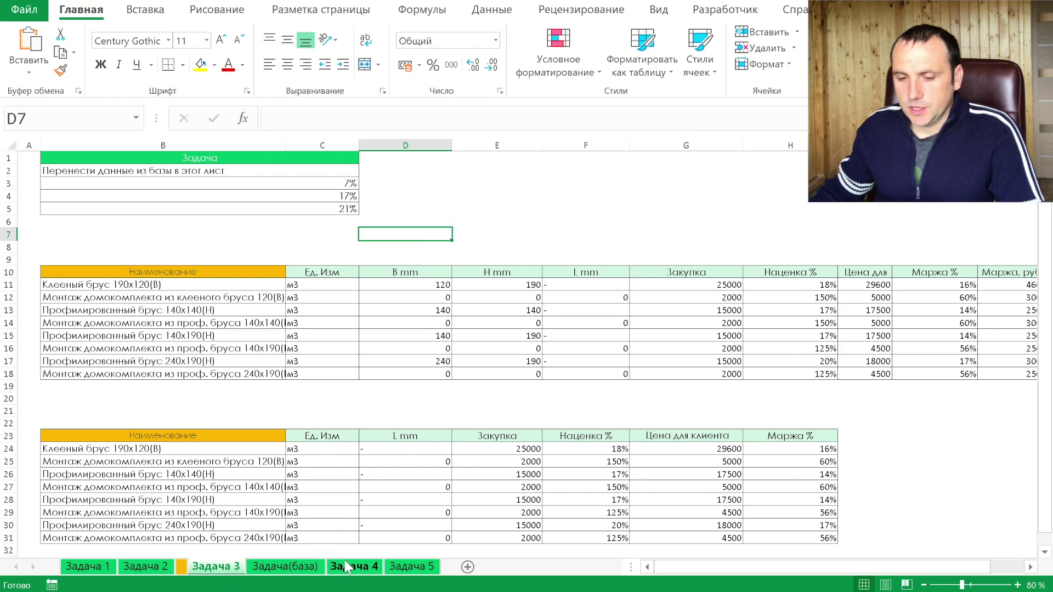
pyautogui.click(347, 566)
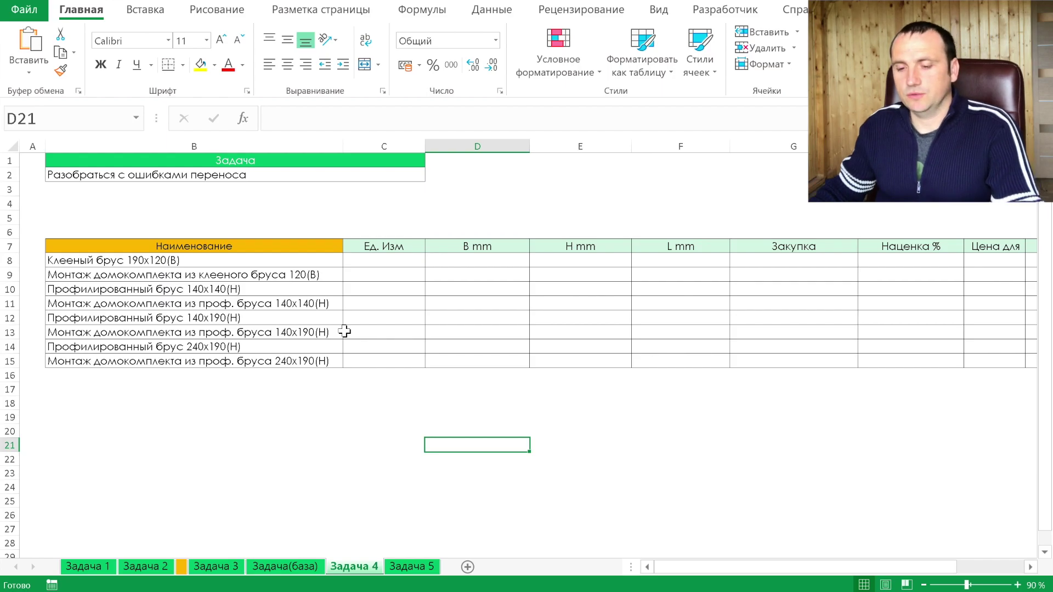
# Start =ВПР in C8 with B8 as the lookup value and the база named range as the table.
pyautogui.click(392, 264)
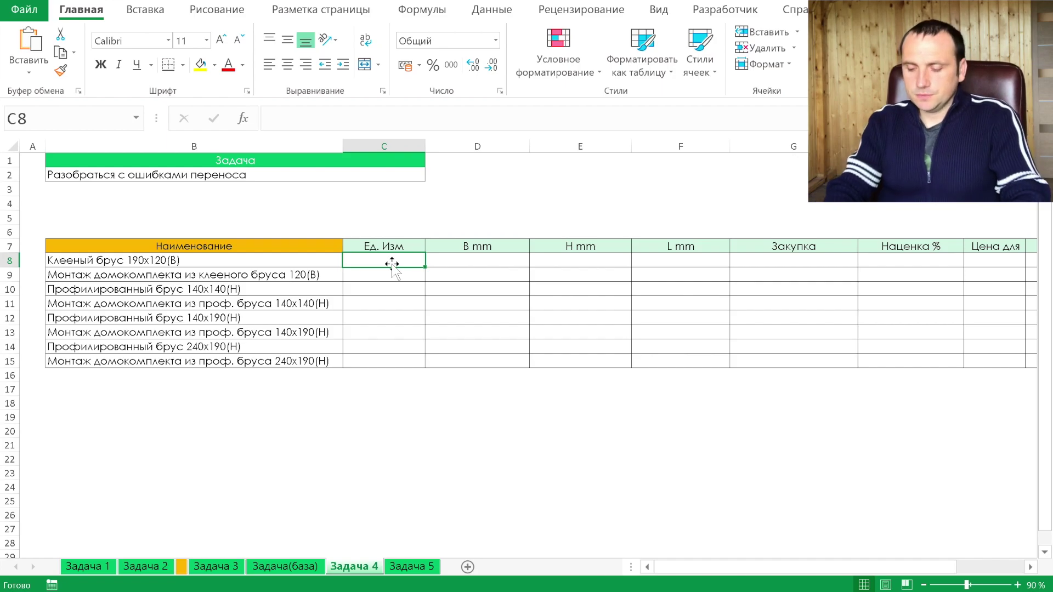
pyautogui.write('впр(')
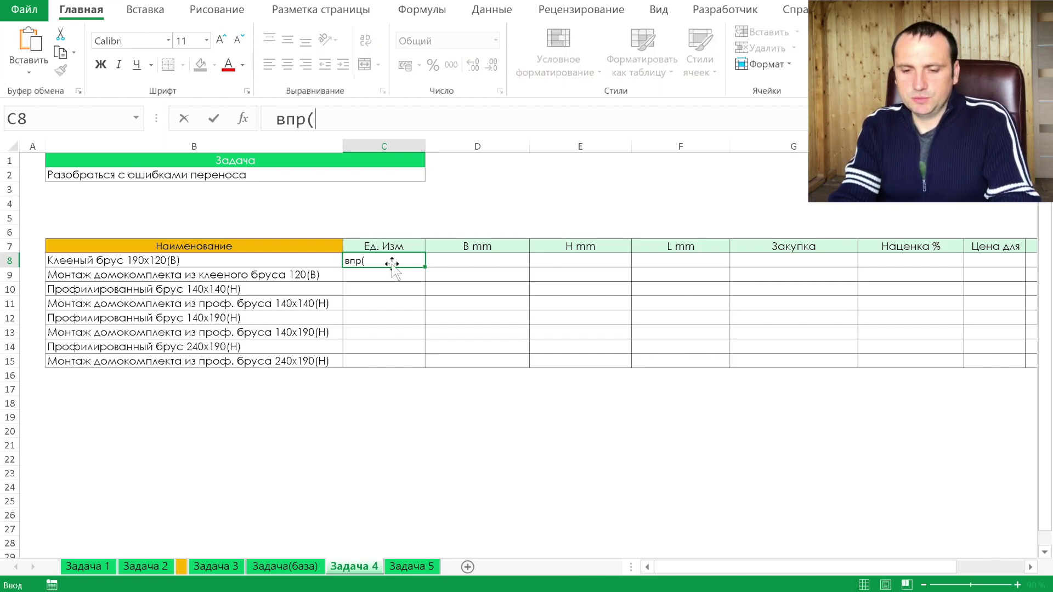
pyautogui.write('=впр')
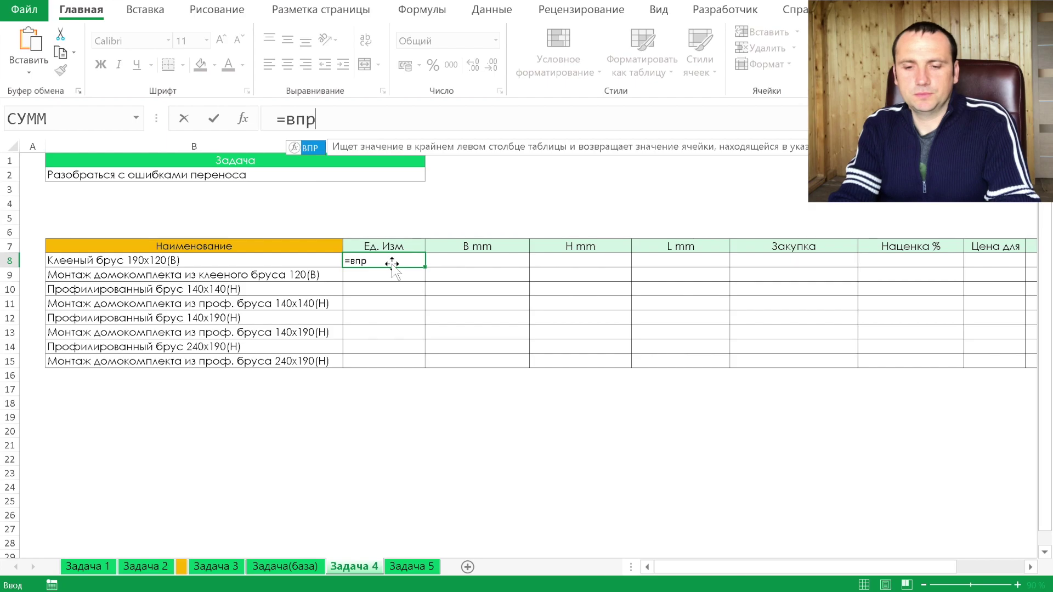
pyautogui.write('(')
pyautogui.click(272, 262)
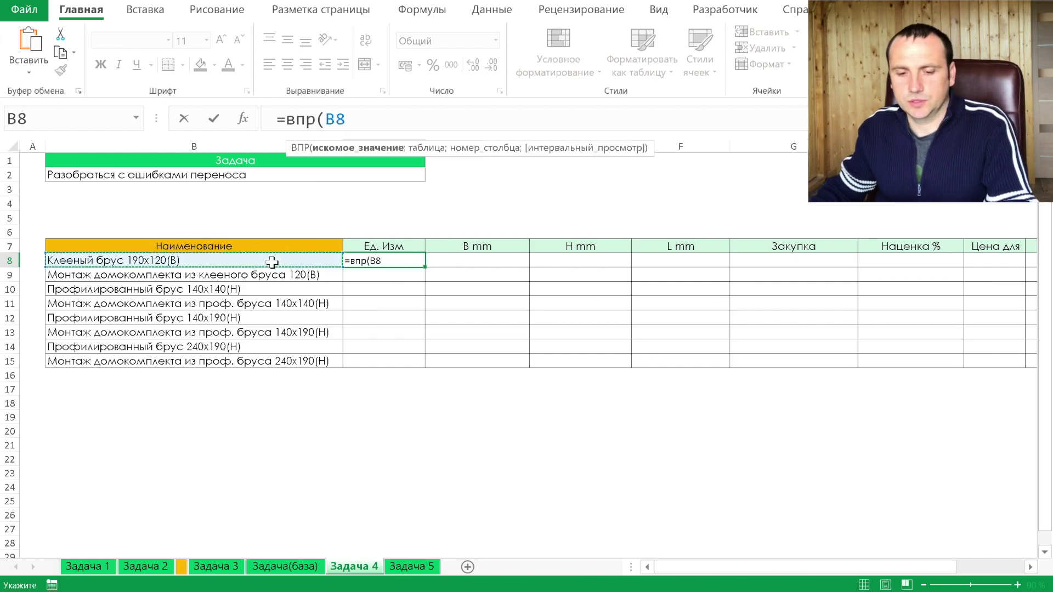
pyautogui.write(';')
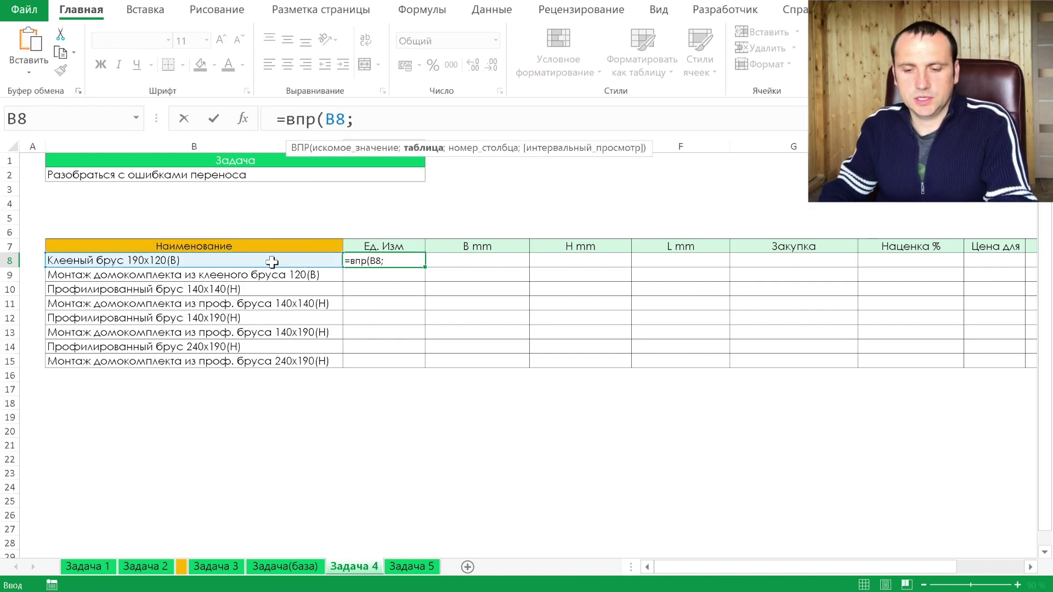
pyautogui.press('F3')
pyautogui.press('Return')
# Complete the formula with СТОЛБЕЦ(B5) as column index and 0 for exact match, anchoring $B8.
pyautogui.write(';')
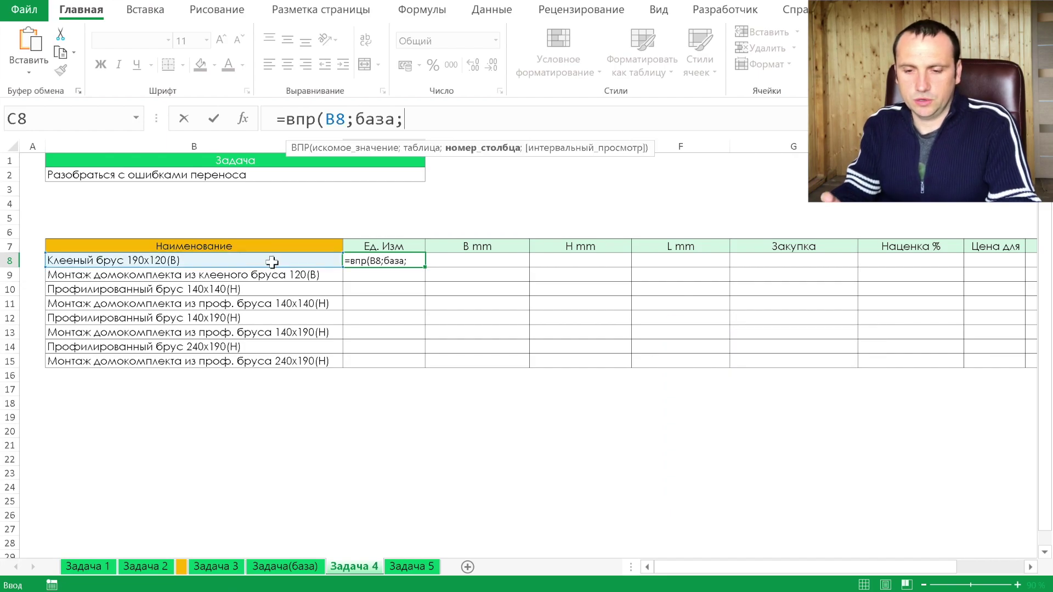
pyautogui.write('2')
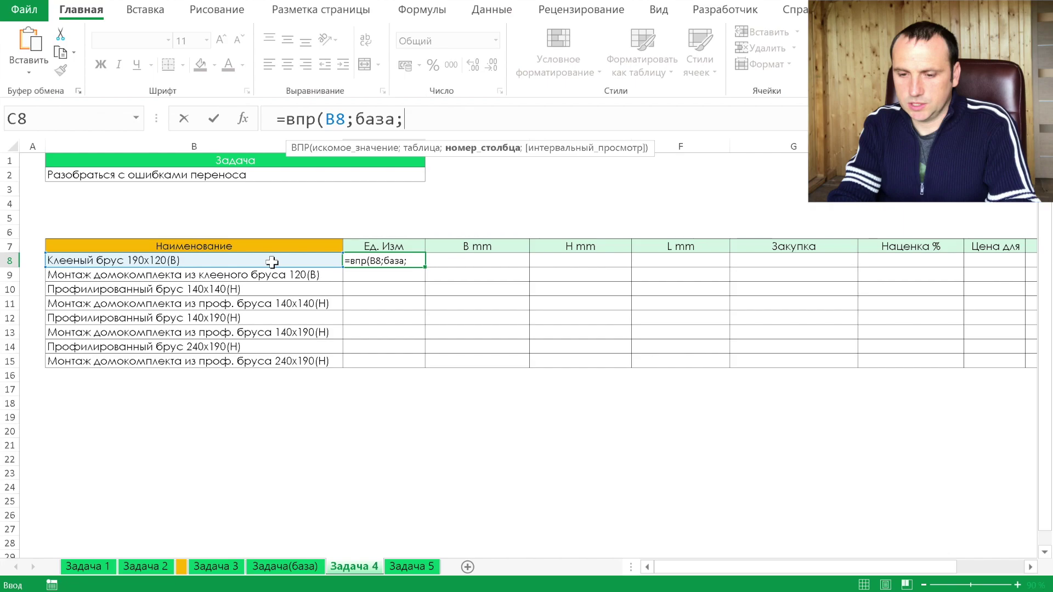
pyautogui.write('сто')
pyautogui.press('Tab')
pyautogui.click(272, 262)
pyautogui.press('Left')
pyautogui.press('Up')
pyautogui.press('Up')
pyautogui.press('Up')
pyautogui.press('Right')
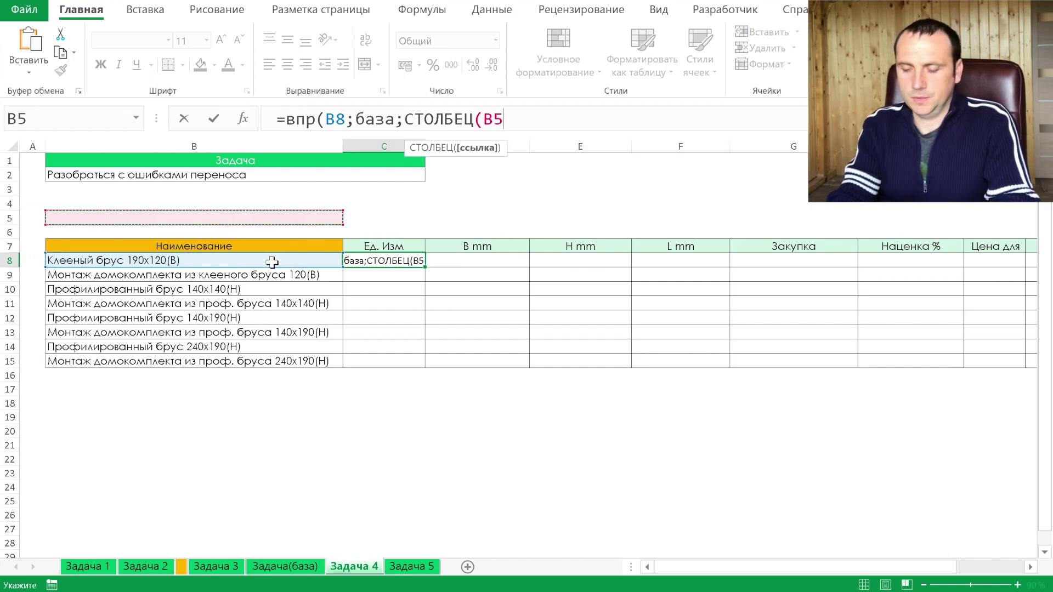
pyautogui.write(');0)')
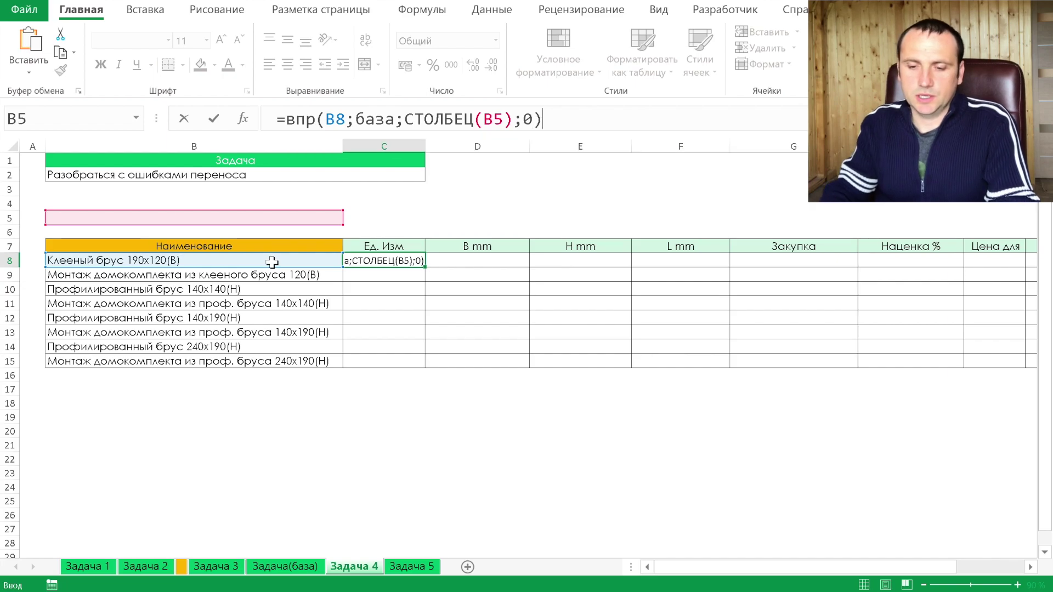
pyautogui.doubleClick(339, 121)
pyautogui.press('F4')
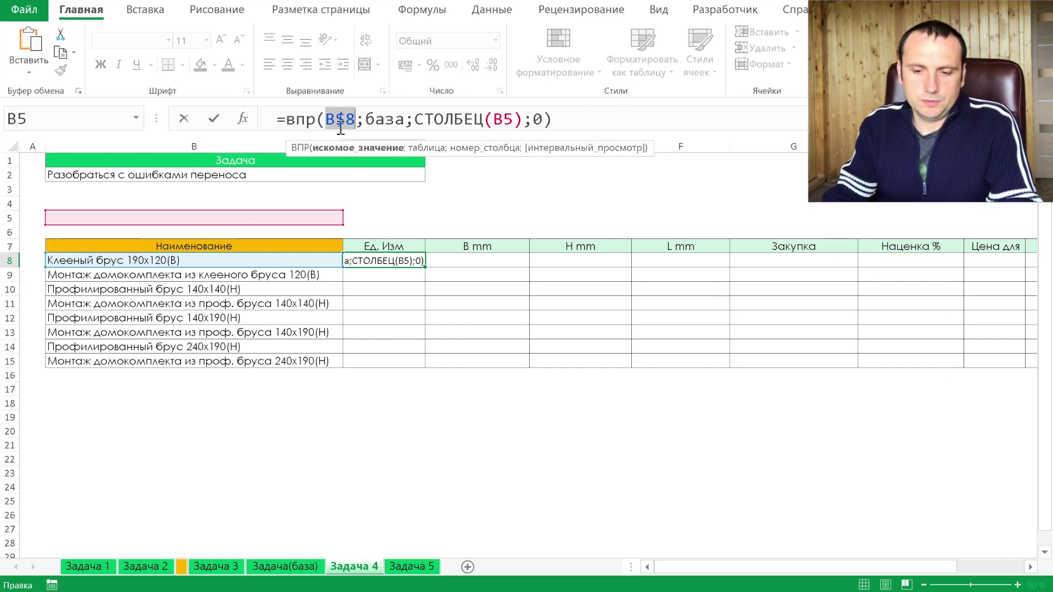
pyautogui.press('Return')
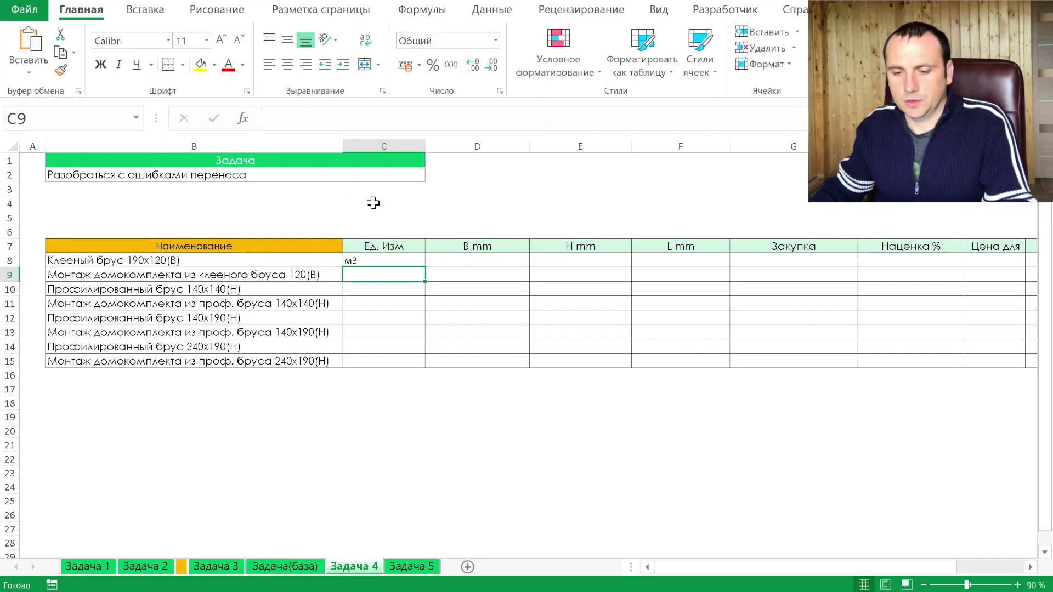
# Copy the C8 formula down to row 15 and across the remaining table columns.
pyautogui.click(412, 261)
pyautogui.moveTo(426, 268)
pyautogui.mouseDown()
pyautogui.moveTo(423, 372)
pyautogui.moveTo(793, 334)
pyautogui.mouseUp()
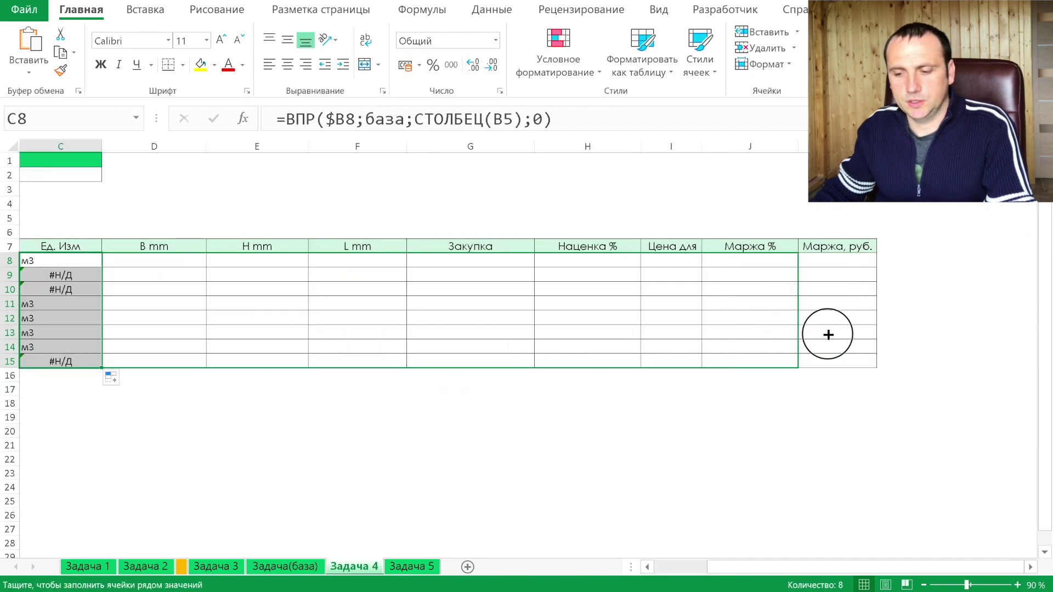
pyautogui.moveTo(792, 334); pyautogui.dragTo(843, 341)
pyautogui.hscroll(-3, 816, 329)
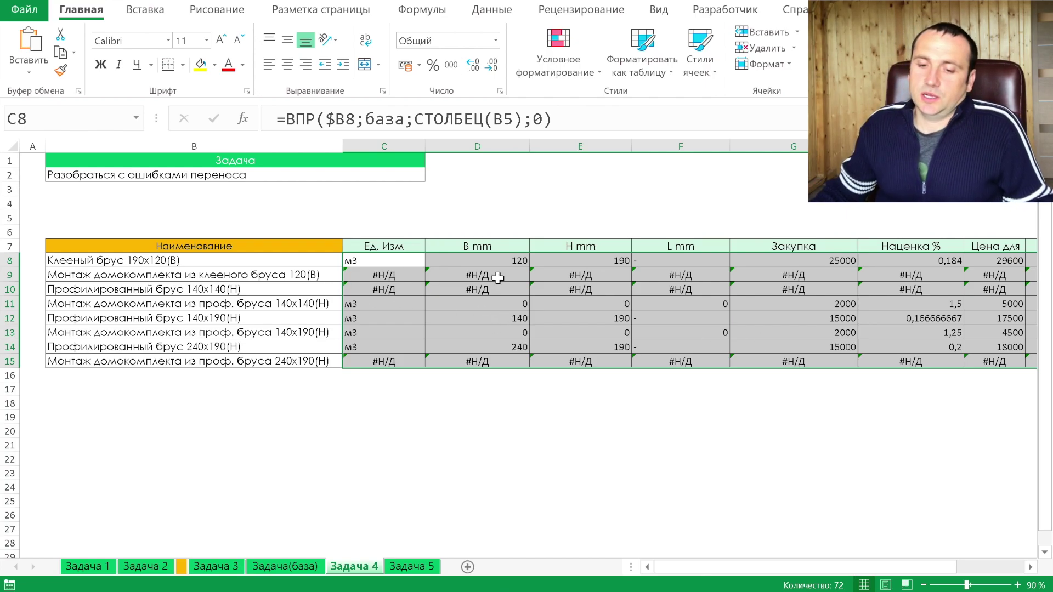
pyautogui.click(189, 263)
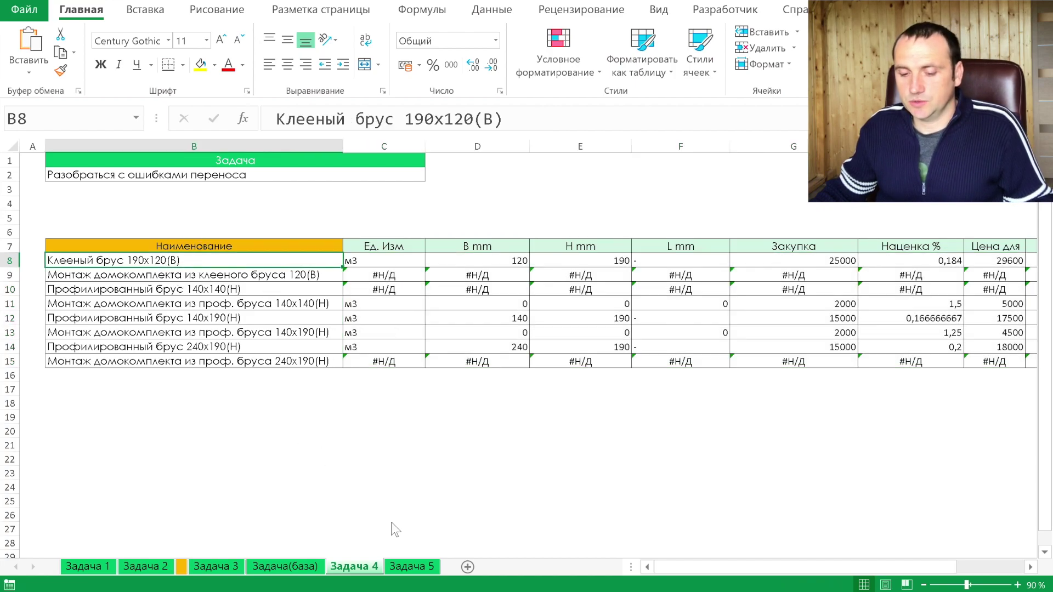
# After glancing at Задача(база) and Задача 3, set B8:B15 on Задача 4 to Bodoni MT Black.
pyautogui.click(314, 573)
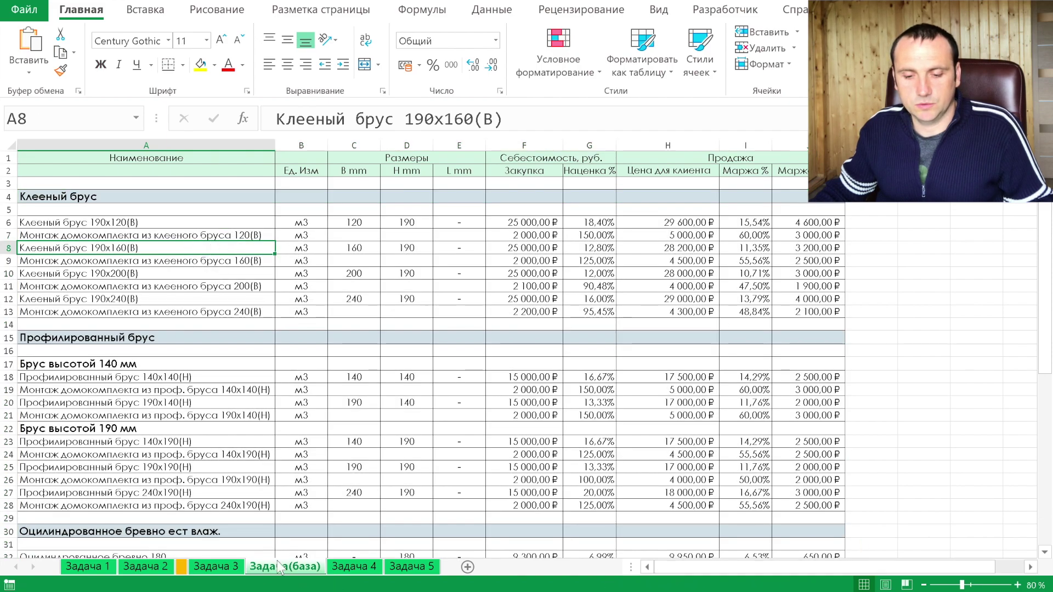
pyautogui.click(215, 567)
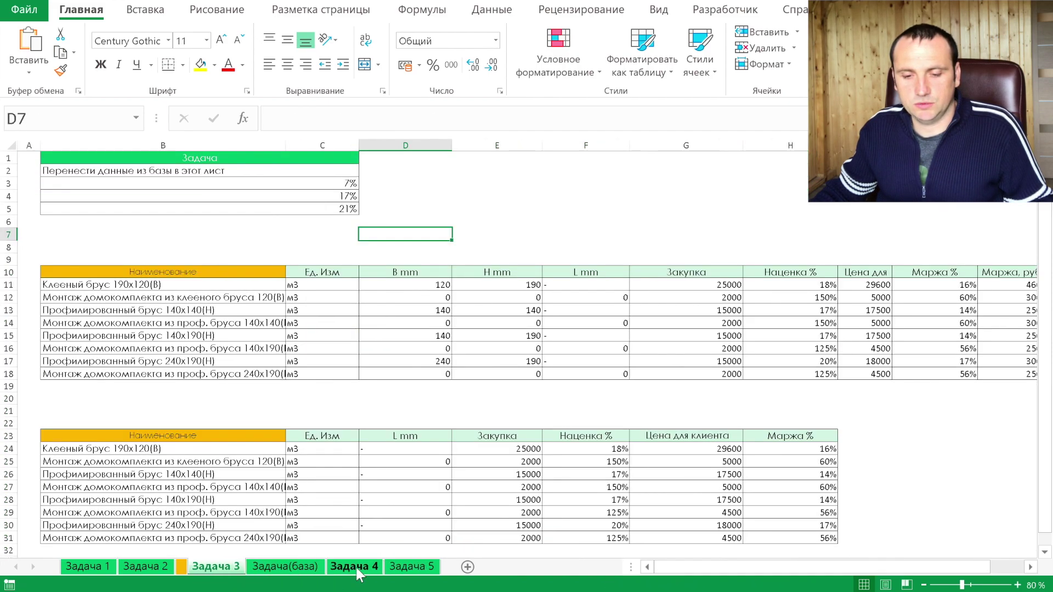
pyautogui.click(354, 567)
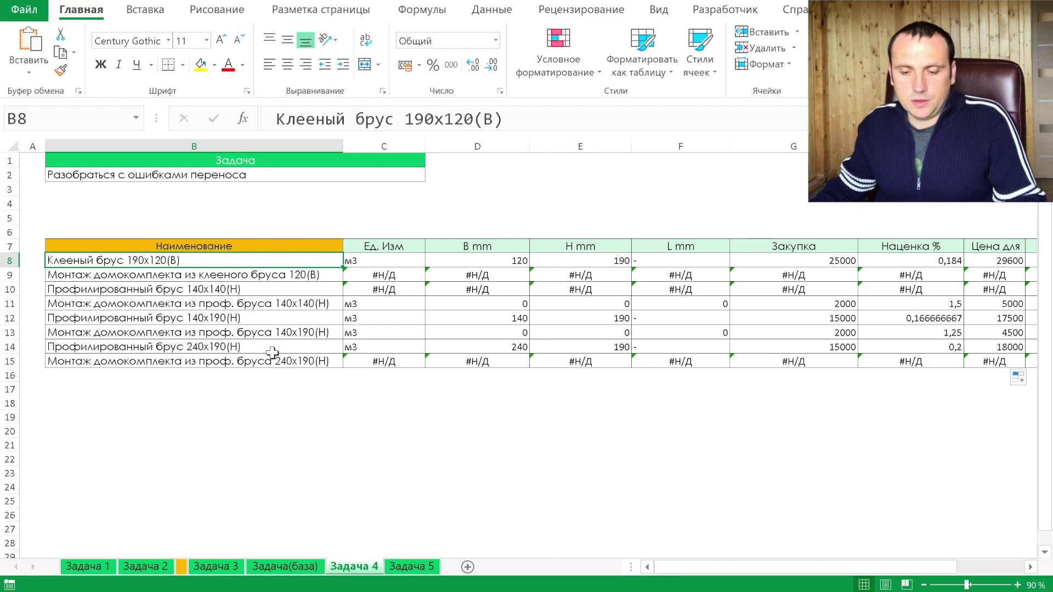
pyautogui.moveTo(273, 352); pyautogui.dragTo(283, 363)
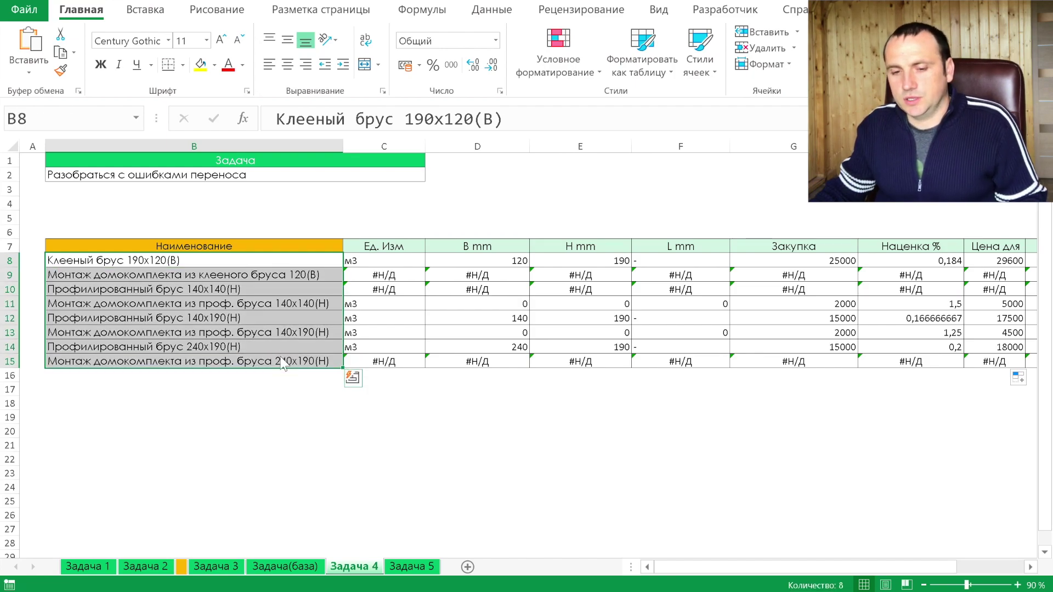
pyautogui.click(164, 39)
pyautogui.click(163, 38)
pyautogui.click(169, 42)
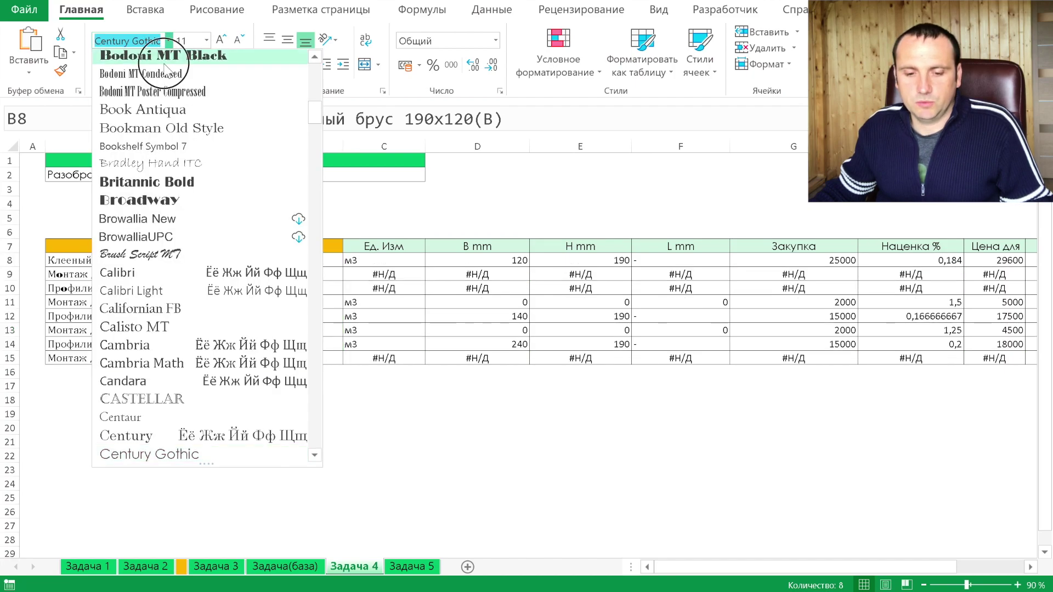
pyautogui.click(165, 56)
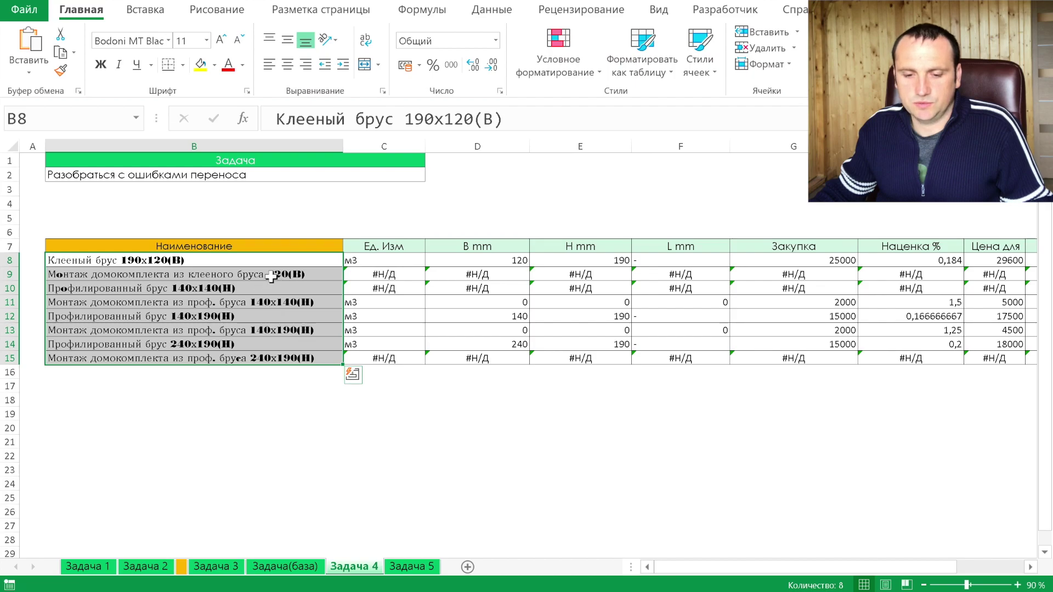
# Inspect the names in B9, B12 and B15 for mismatched letters, then reselect B8:B15.
pyautogui.click(55, 274)
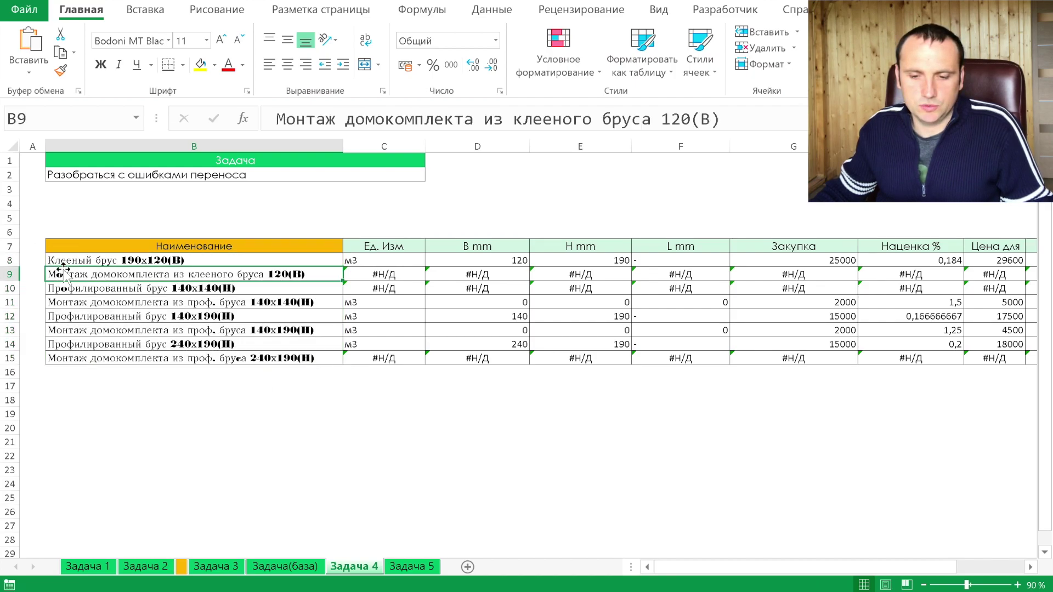
pyautogui.click(296, 121)
pyautogui.moveTo(286, 120); pyautogui.dragTo(276, 120)
pyautogui.click(241, 316)
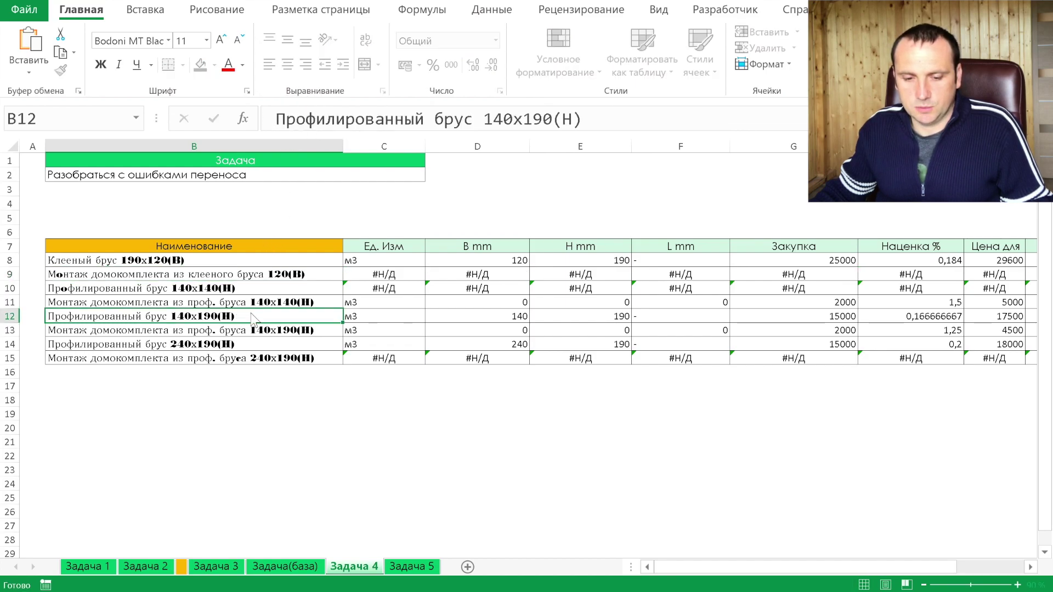
pyautogui.click(241, 359)
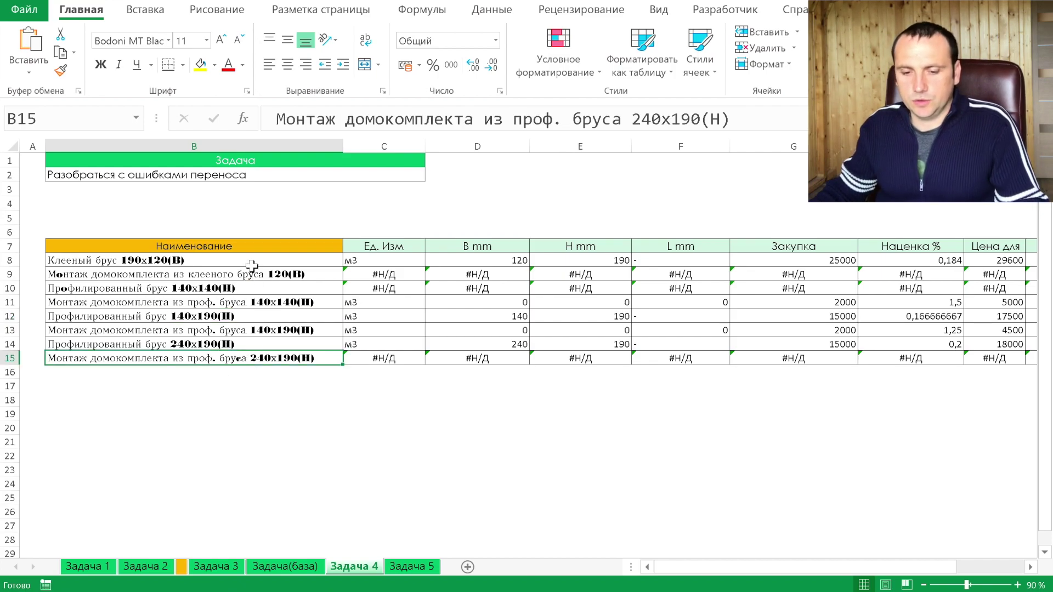
pyautogui.keyDown('shift'); pyautogui.click(254, 266); pyautogui.keyUp('shift')
pyautogui.hotkey('ctrl', 'h')
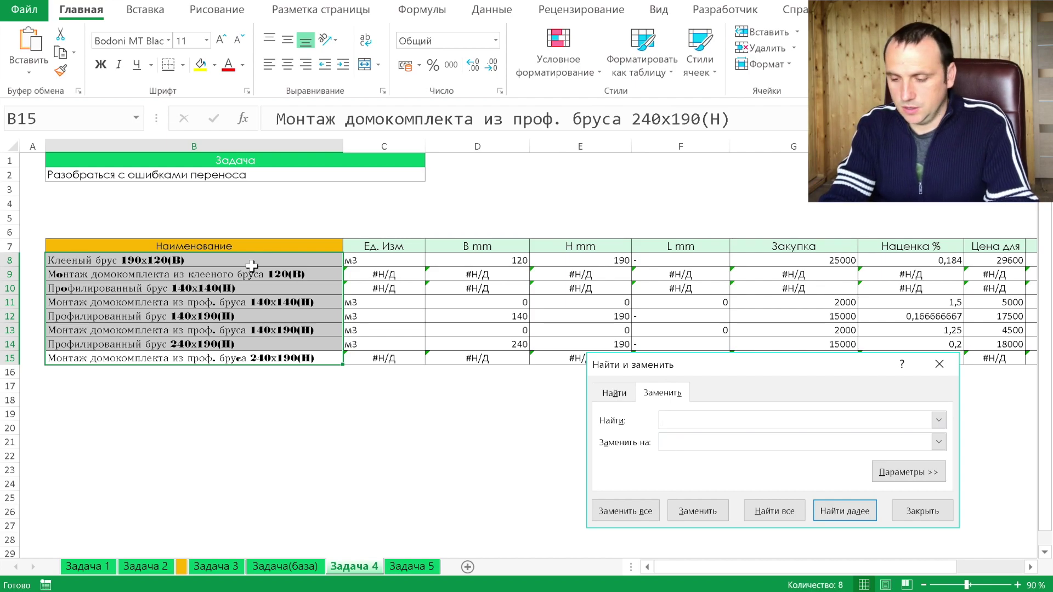
# Replace every Latin 'o' with Cyrillic 'о' and Latin 'c' with Cyrillic 'с' in the names.
pyautogui.write('o')
pyautogui.press('Tab')
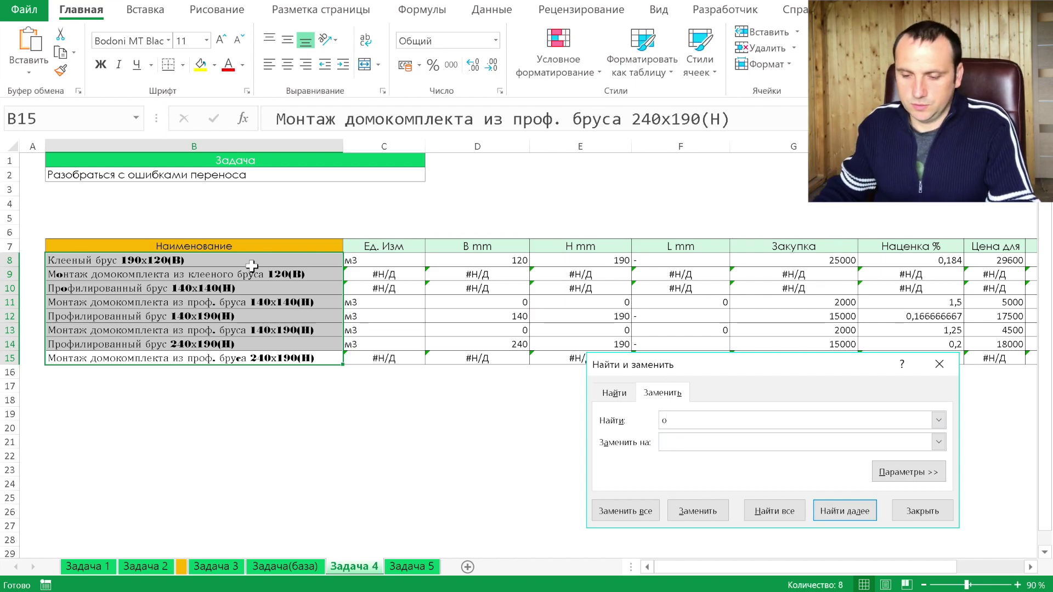
pyautogui.write('о')
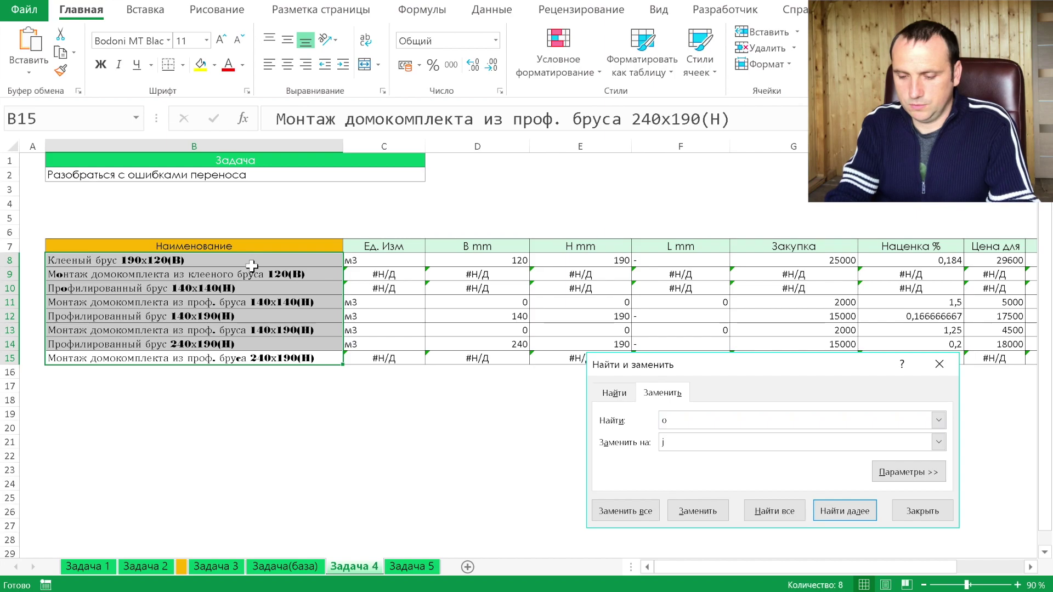
pyautogui.click(625, 518)
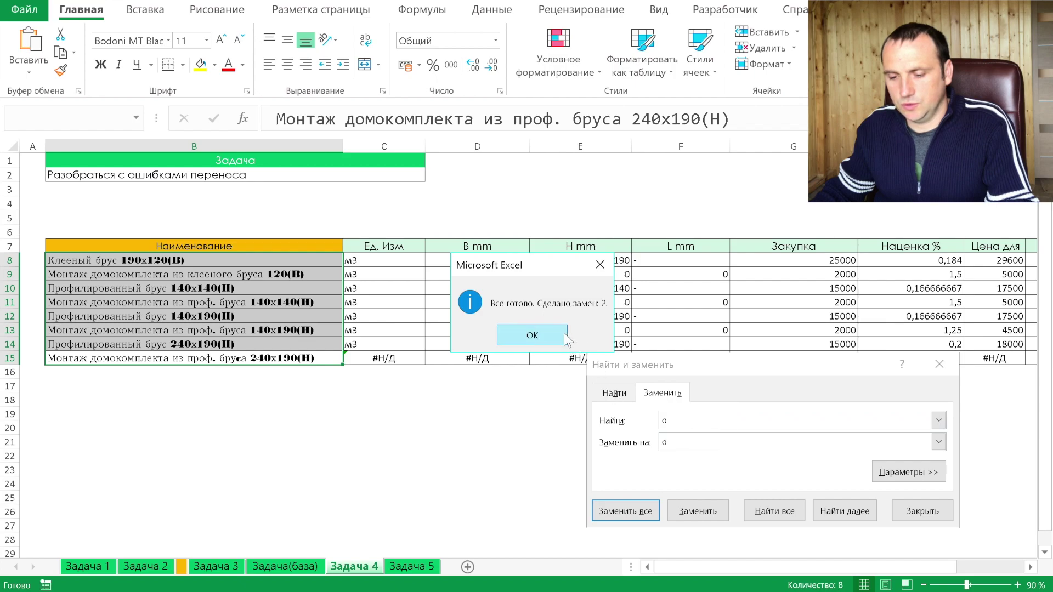
pyautogui.press('Return')
pyautogui.write('с')
pyautogui.click(632, 442)
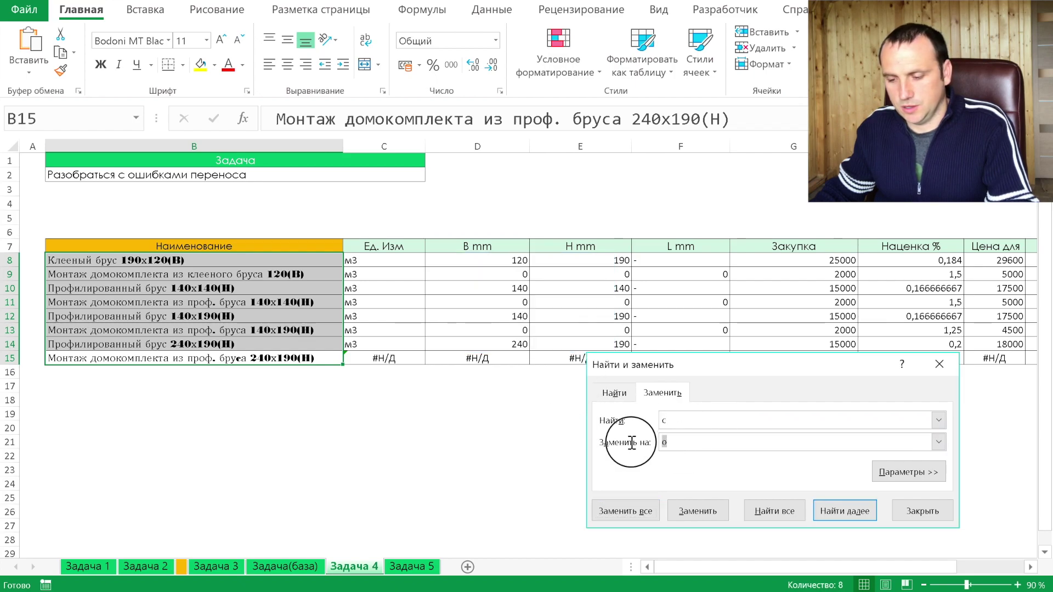
pyautogui.click(625, 510)
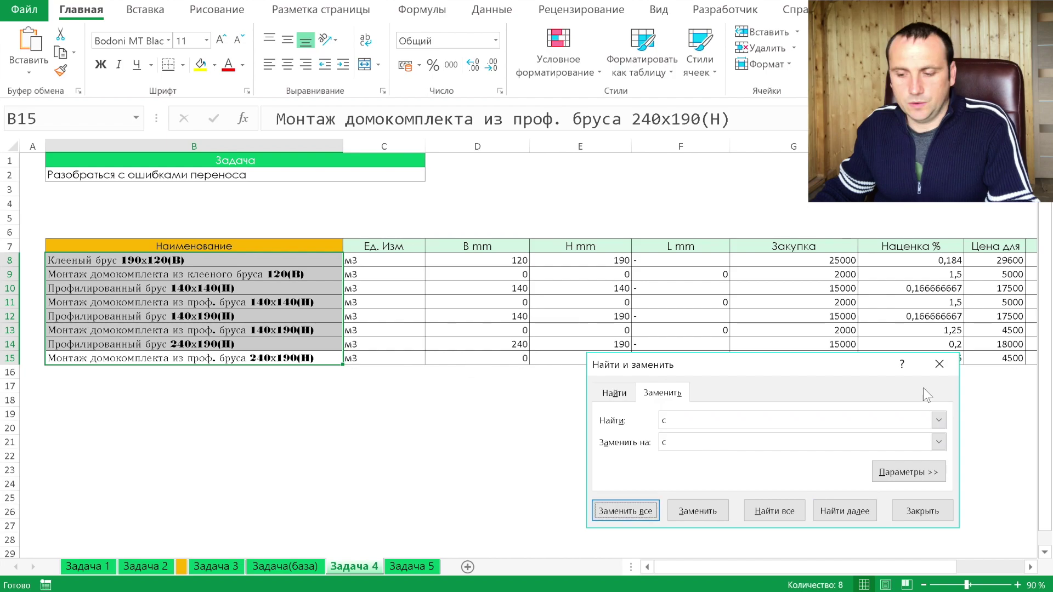
pyautogui.click(939, 364)
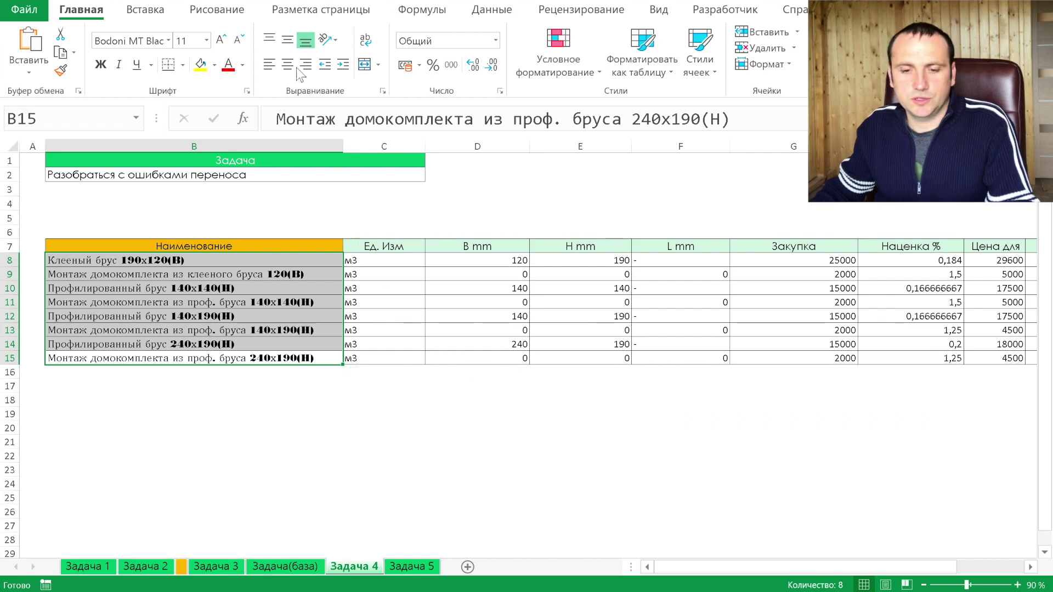
# Switch the product names to Arial Narrow and deselect them.
pyautogui.click(168, 41)
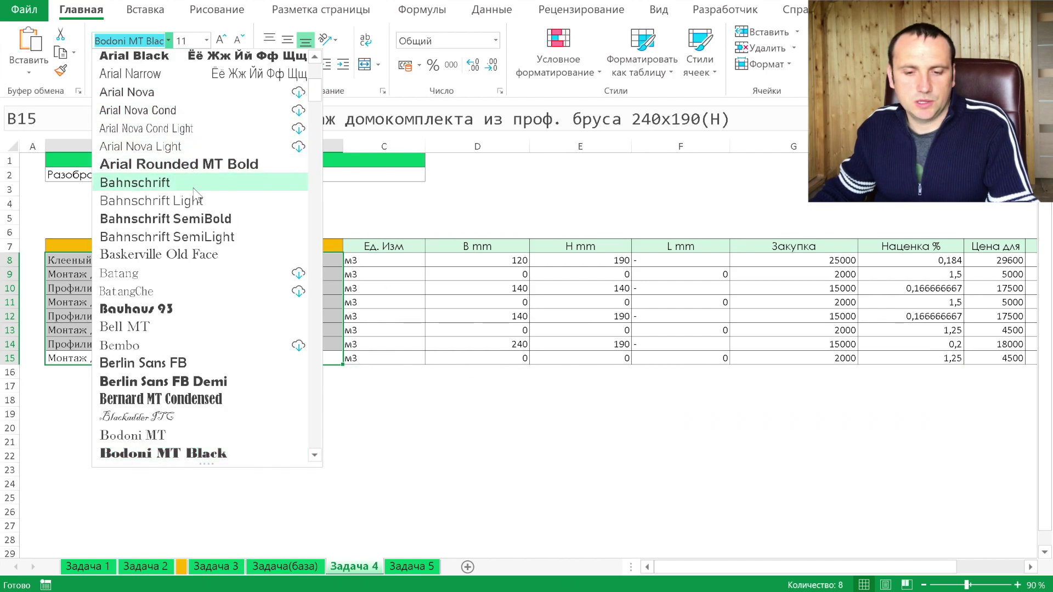
pyautogui.click(163, 75)
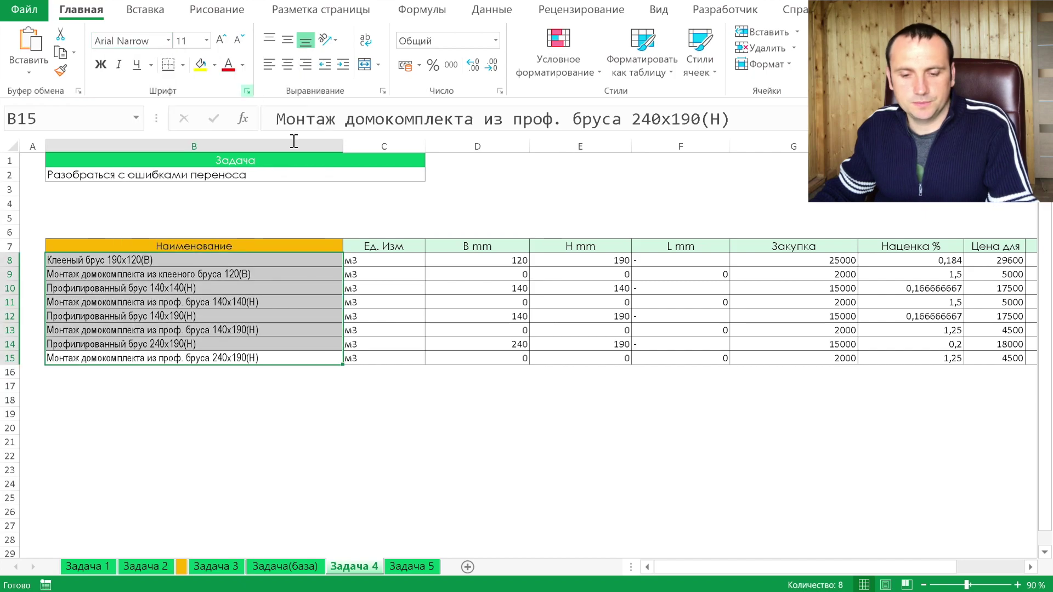
pyautogui.click(410, 413)
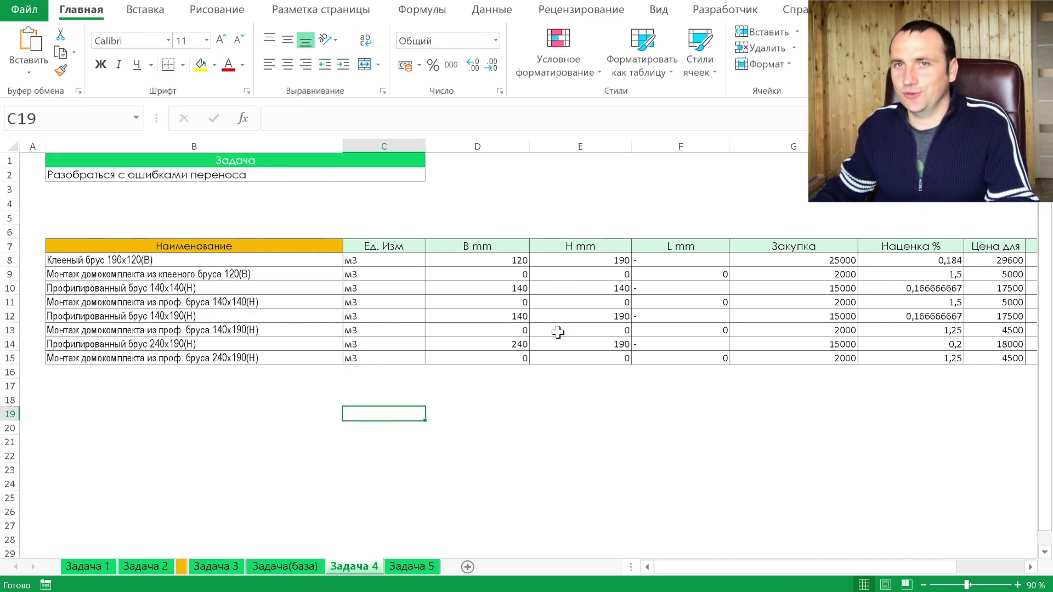
# On Задача 5, enter =ВПР(C3;$C$11:$D$21;2;0) in E3 and fill it down to E5.
pyautogui.click(417, 567)
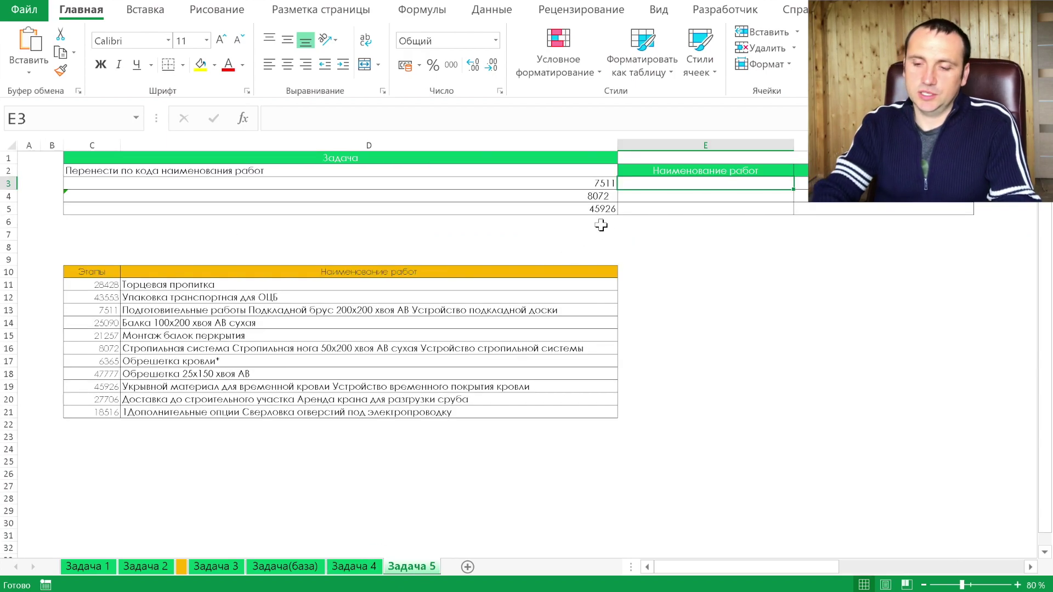
pyautogui.write('=впр(')
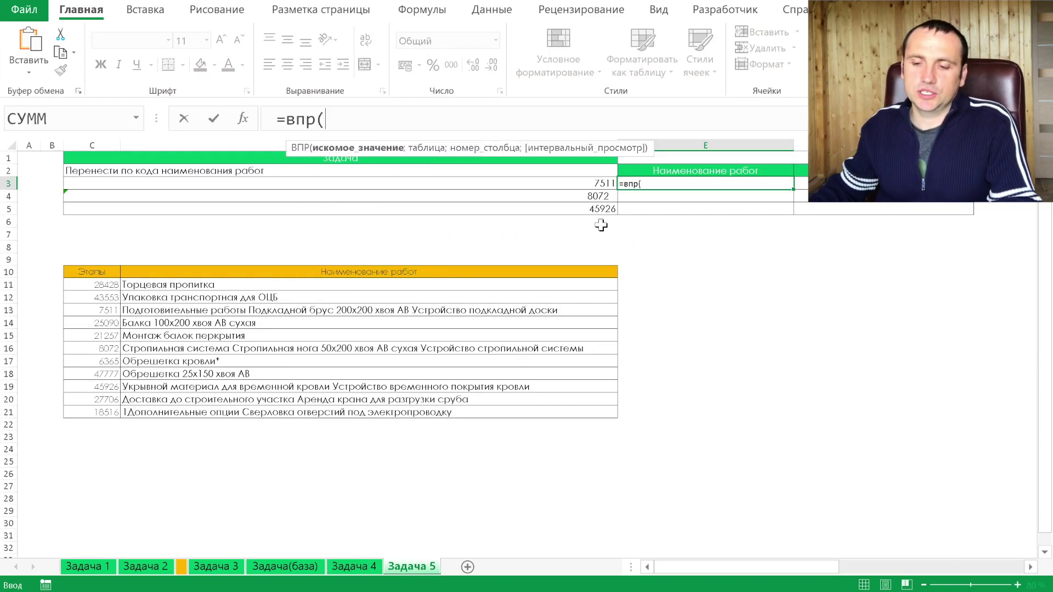
pyautogui.click(482, 183)
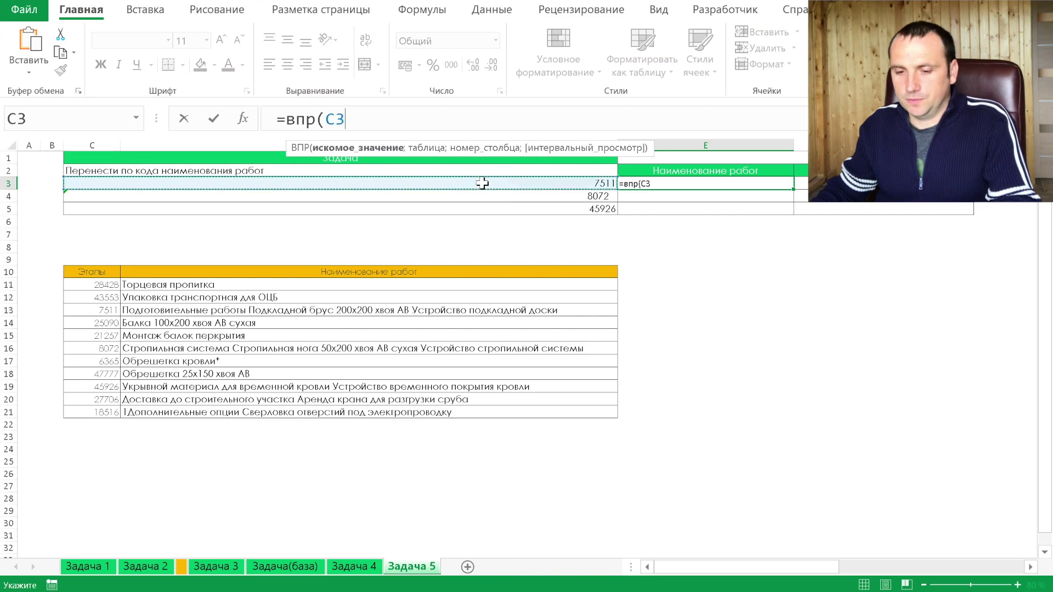
pyautogui.write(';')
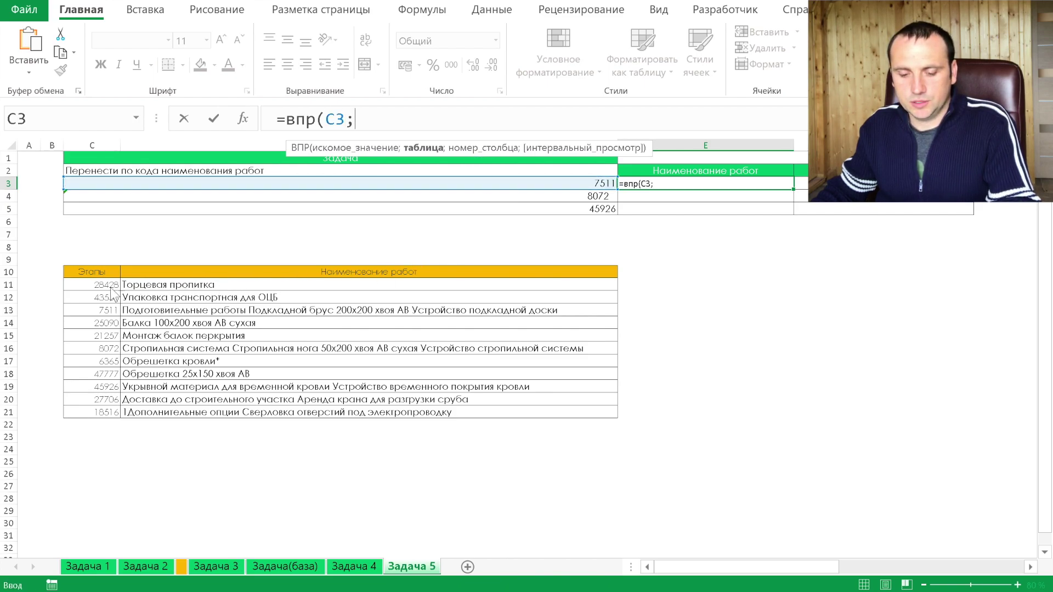
pyautogui.moveTo(105, 285); pyautogui.dragTo(370, 409)
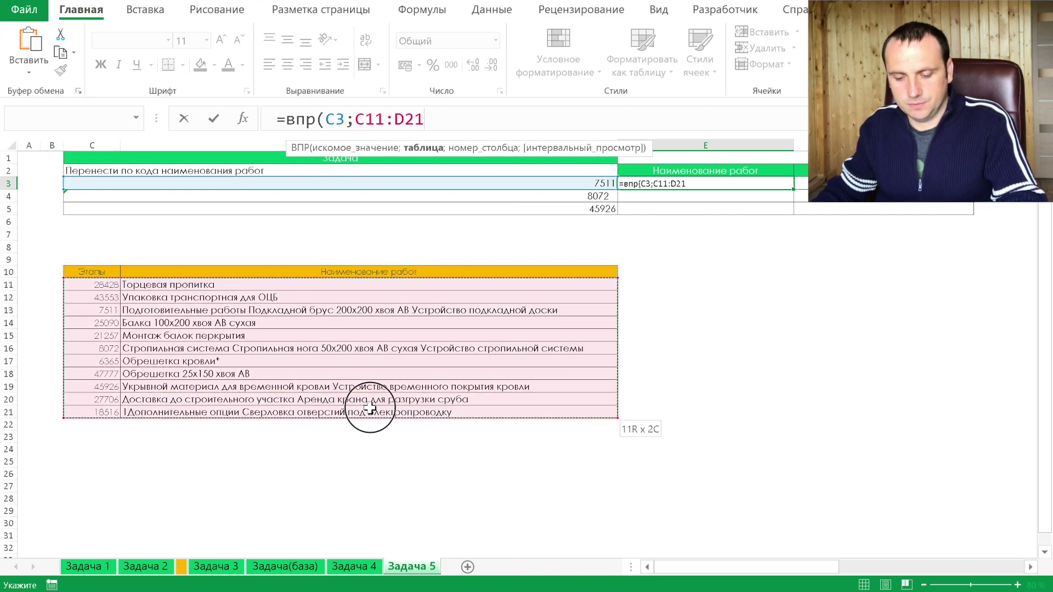
pyautogui.press('F4')
pyautogui.write('$D$21;')
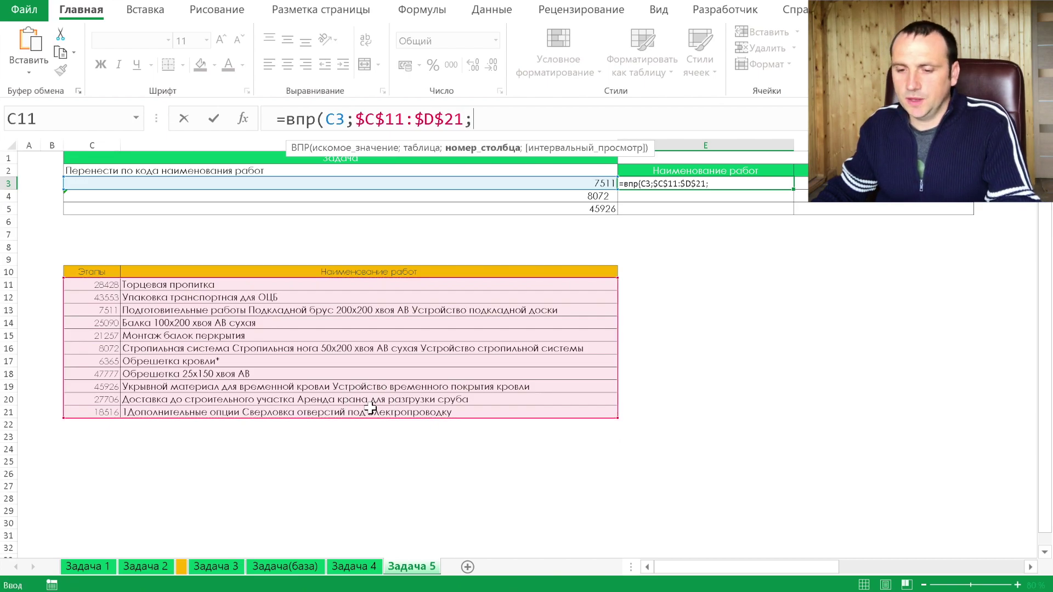
pyautogui.write('3')
pyautogui.write('2;')
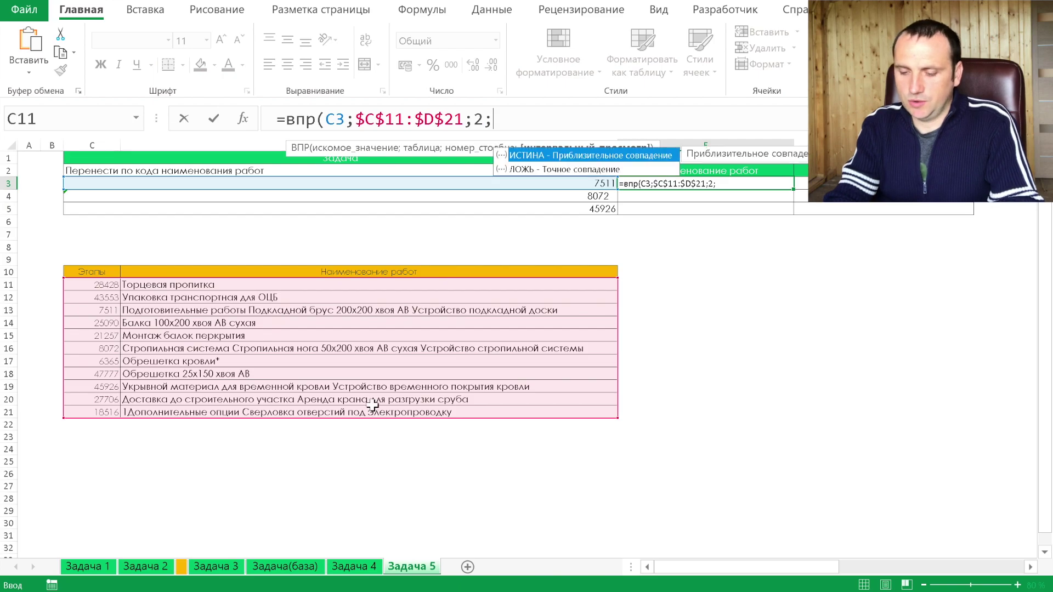
pyautogui.write(')')
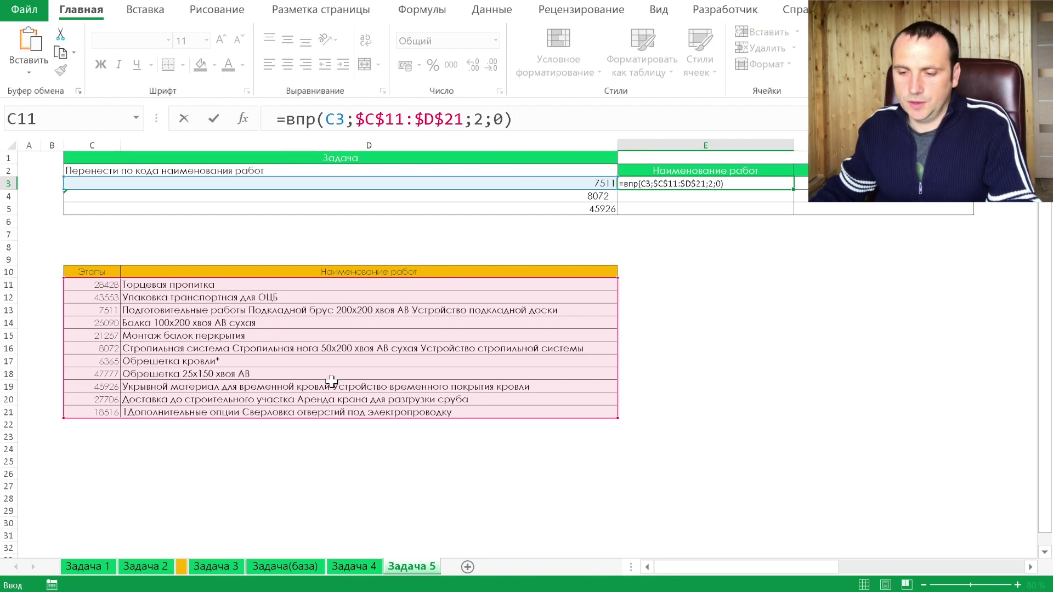
pyautogui.press('Return')
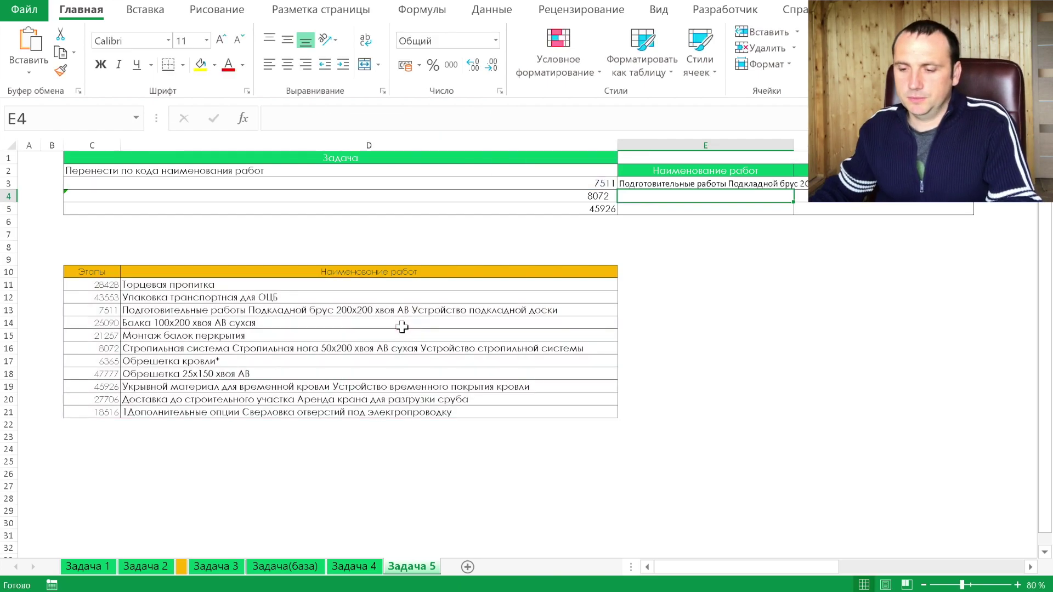
pyautogui.moveTo(793, 190); pyautogui.dragTo(793, 212)
# Add an asterisk to the E4 formula, then compare the E3 and E4 formulas.
pyautogui.click(370, 125)
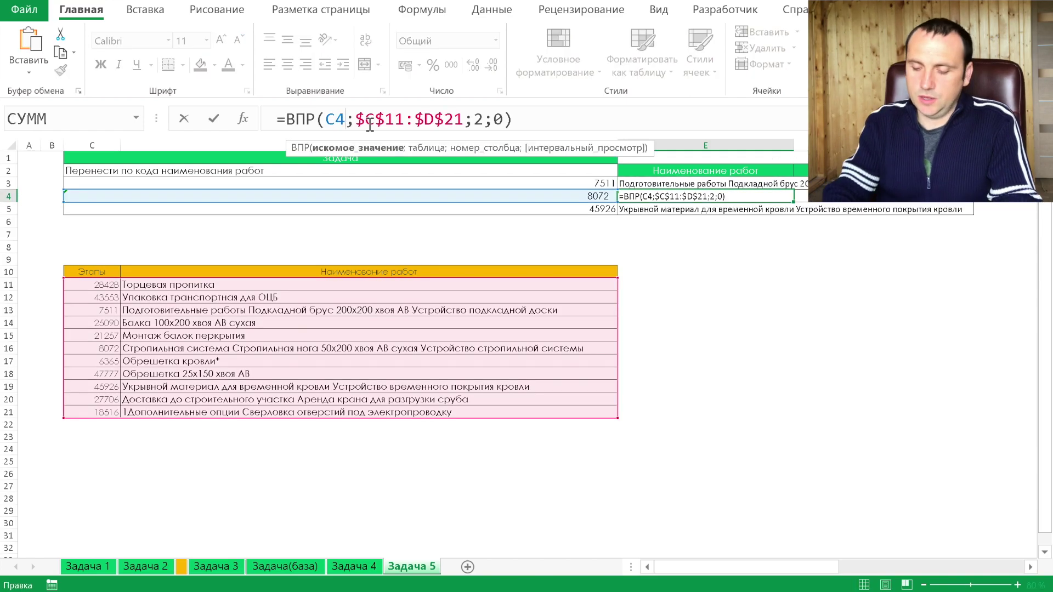
pyautogui.write('*')
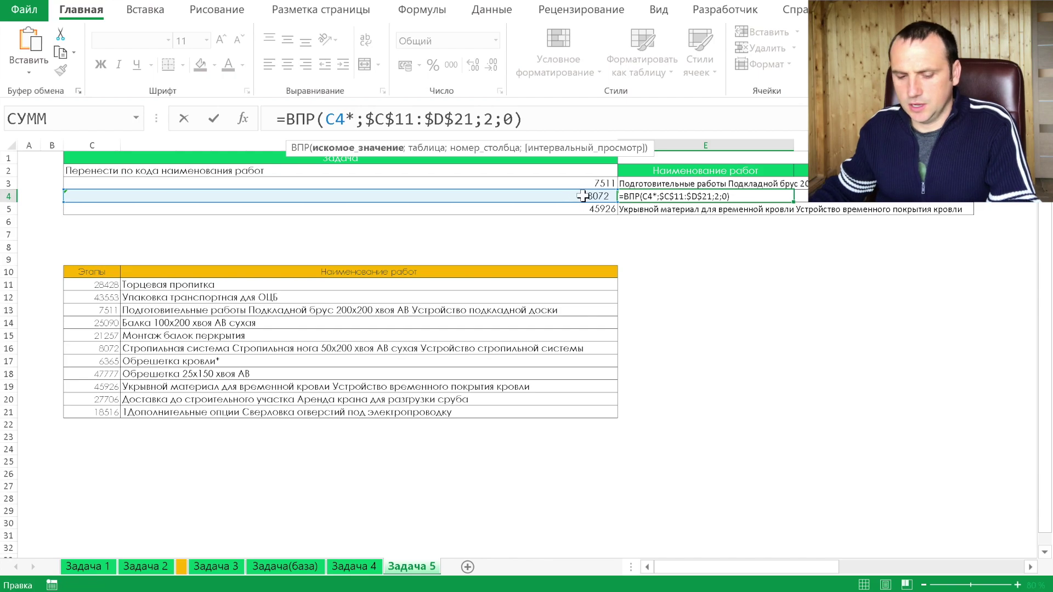
pyautogui.press('Return')
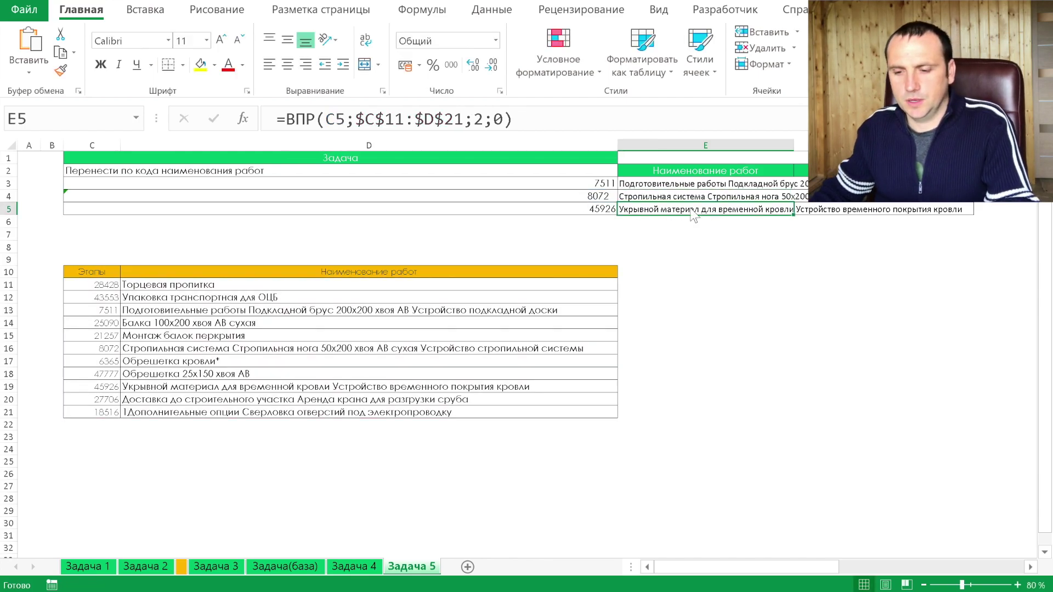
pyautogui.click(644, 196)
pyautogui.click(760, 182)
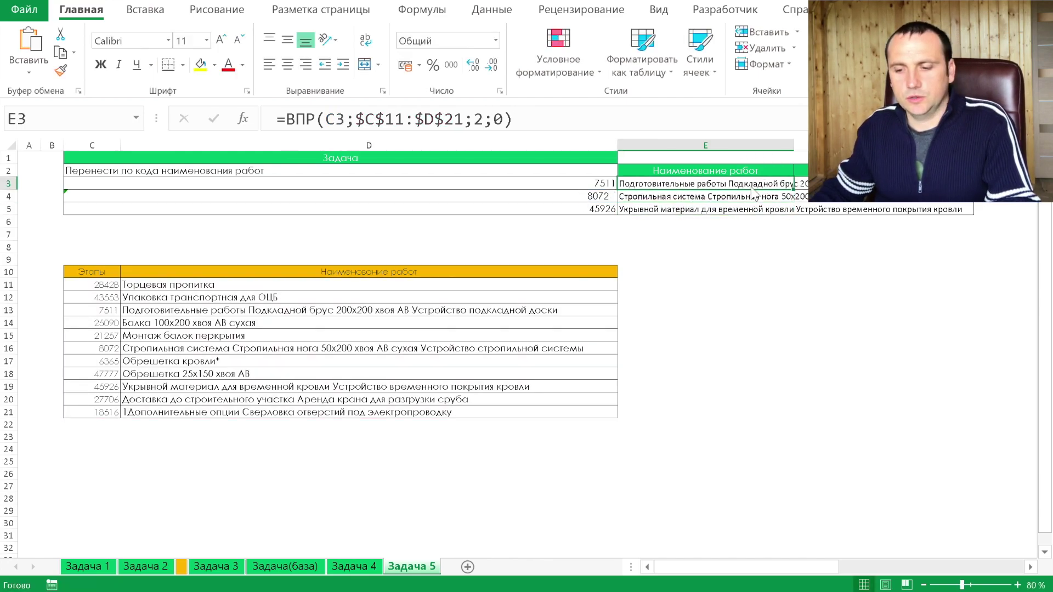
pyautogui.click(756, 196)
pyautogui.click(801, 184)
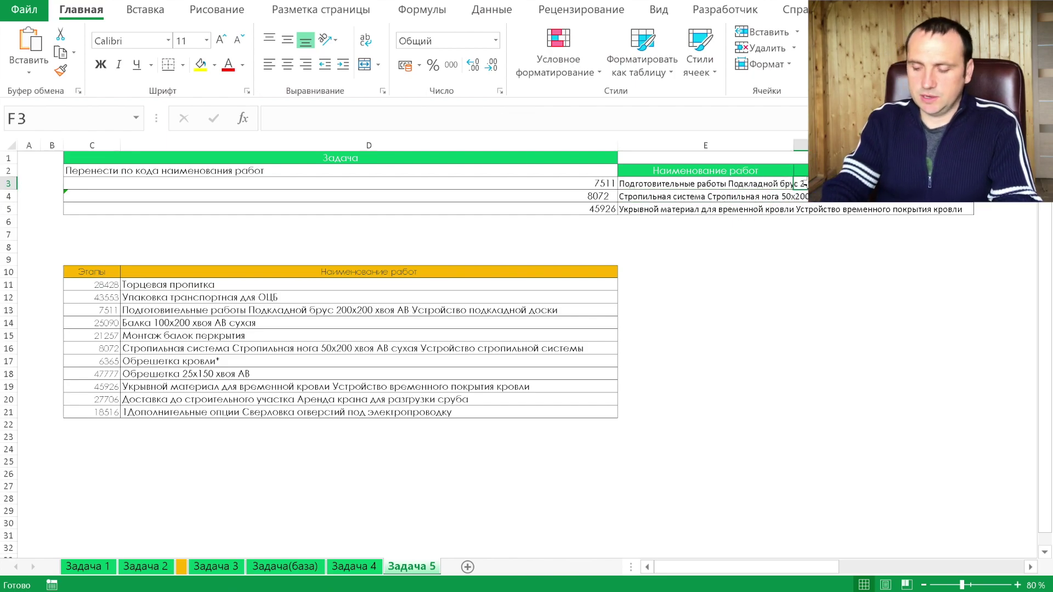
# Enter =ВПР(C3;$C$11:$D$21;2;0) in F3 with an absolute lookup table.
pyautogui.write('=впр(')
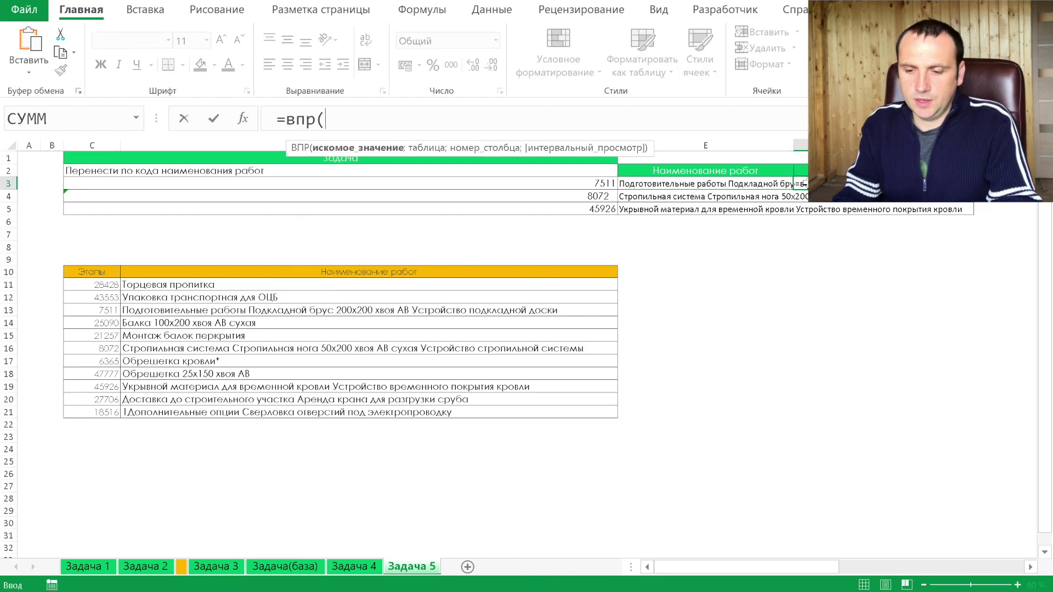
pyautogui.click(707, 184)
pyautogui.click(548, 184)
pyautogui.write(';')
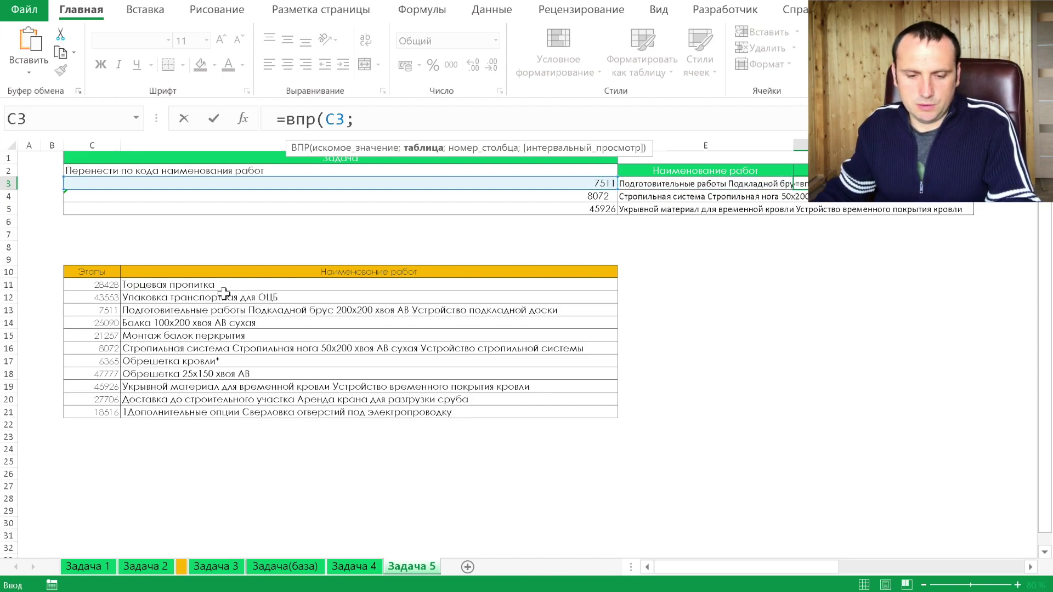
pyautogui.moveTo(110, 285); pyautogui.dragTo(339, 411)
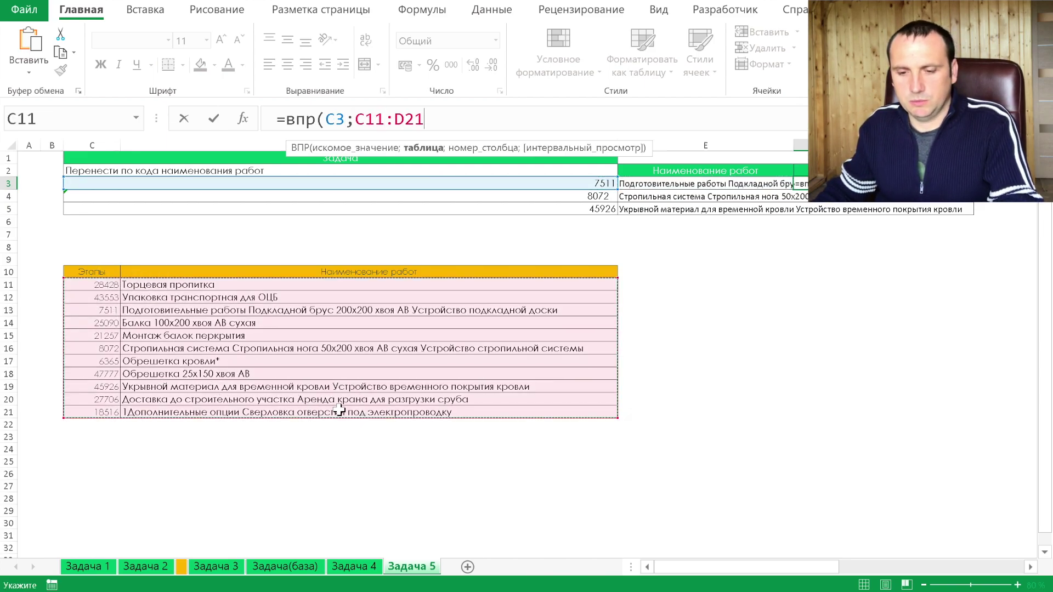
pyautogui.press('F4')
pyautogui.write('$D$21;')
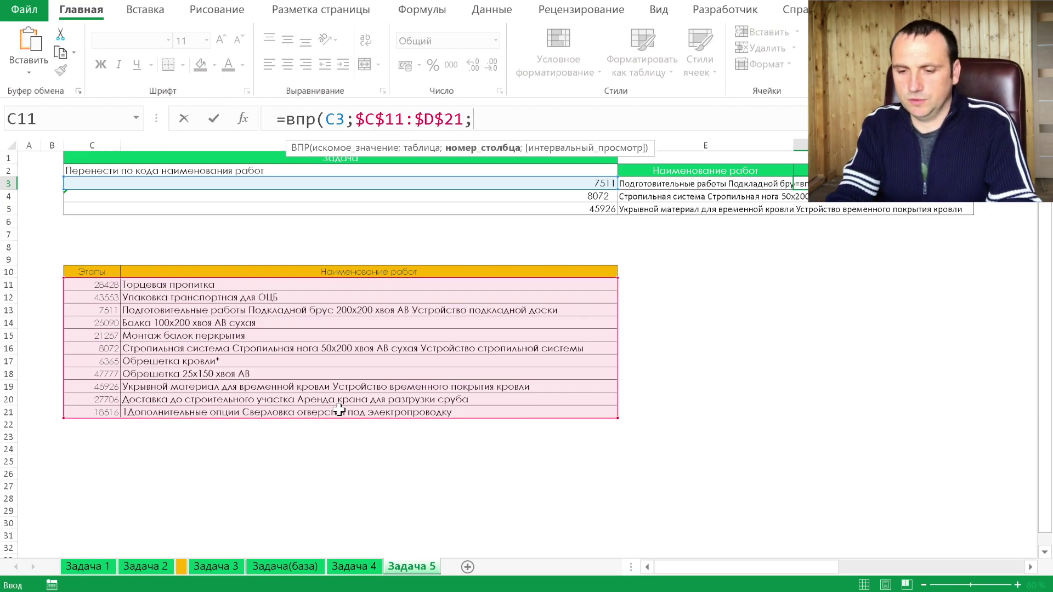
pyautogui.write(';0)')
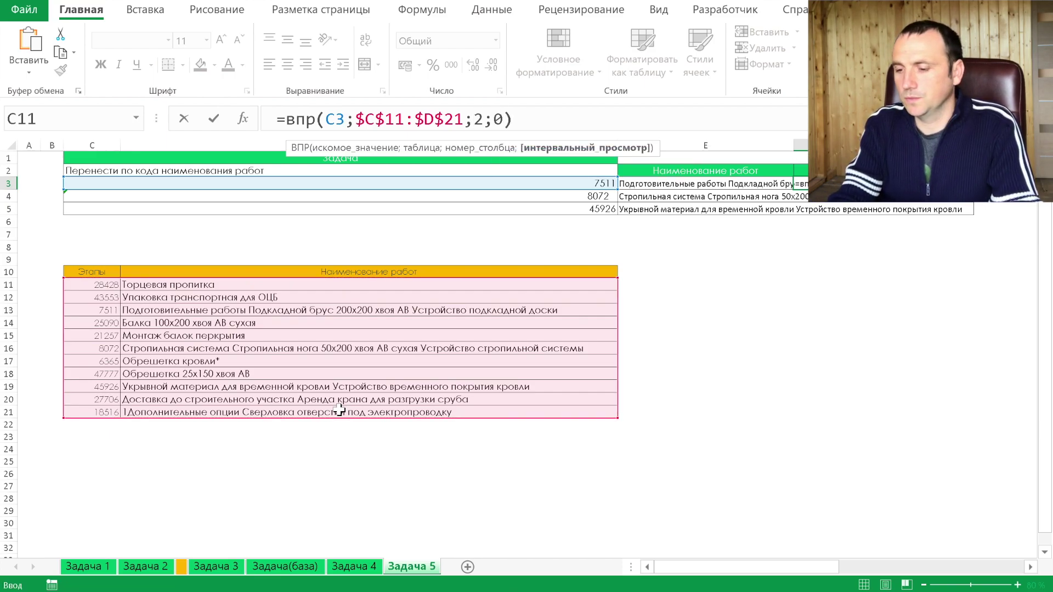
pyautogui.press('Return')
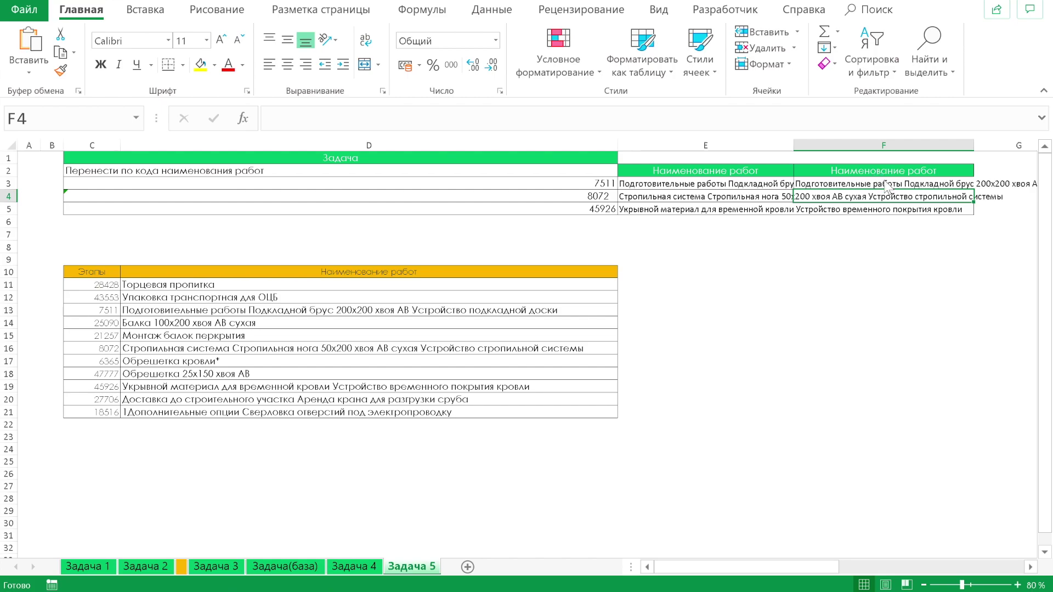
# Copy the F3 formula down to F5 and check the results.
pyautogui.click(887, 188)
pyautogui.moveTo(973, 189); pyautogui.dragTo(903, 207)
pyautogui.click(902, 207)
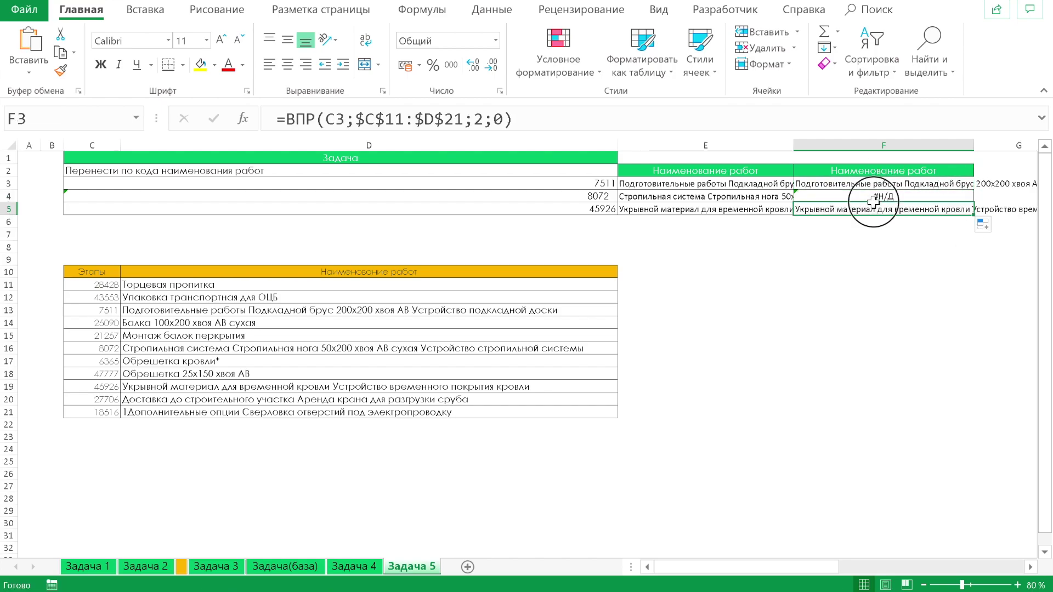
pyautogui.click(833, 184)
# Put -- before C4 in the F4 formula so its code is read as a number.
pyautogui.click(833, 196)
pyautogui.click(329, 121)
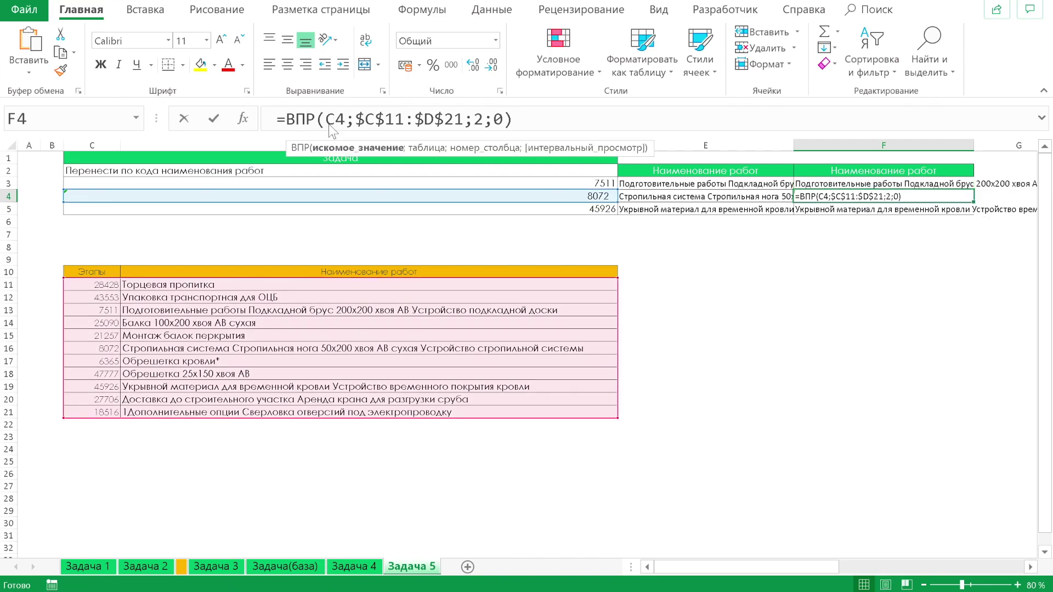
pyautogui.doubleClick(332, 119)
pyautogui.click(329, 119)
pyautogui.write('--')
pyautogui.press('Return')
pyautogui.press('Up')
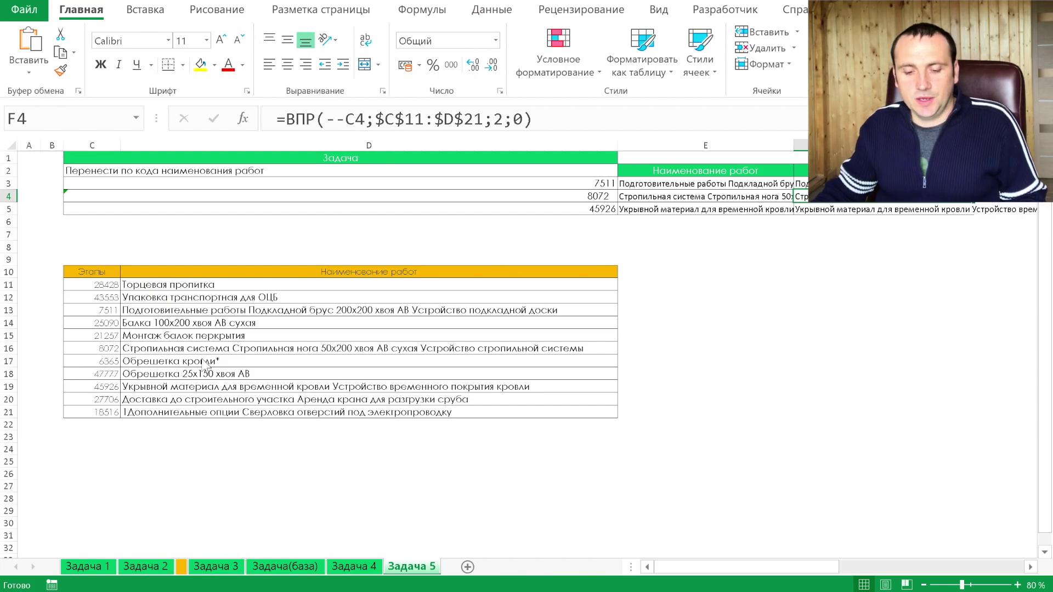
pyautogui.click(181, 567)
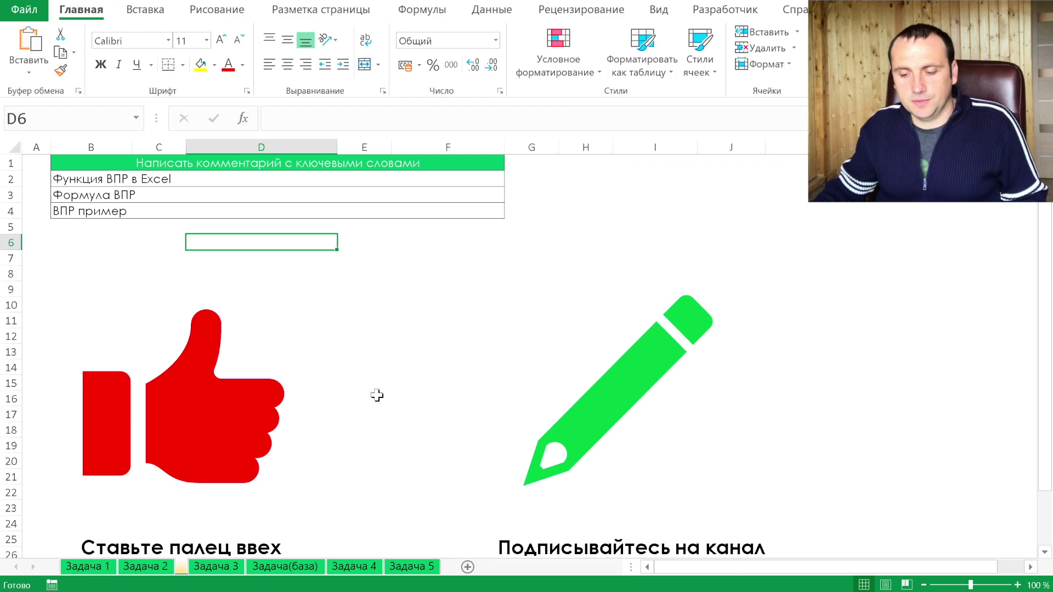